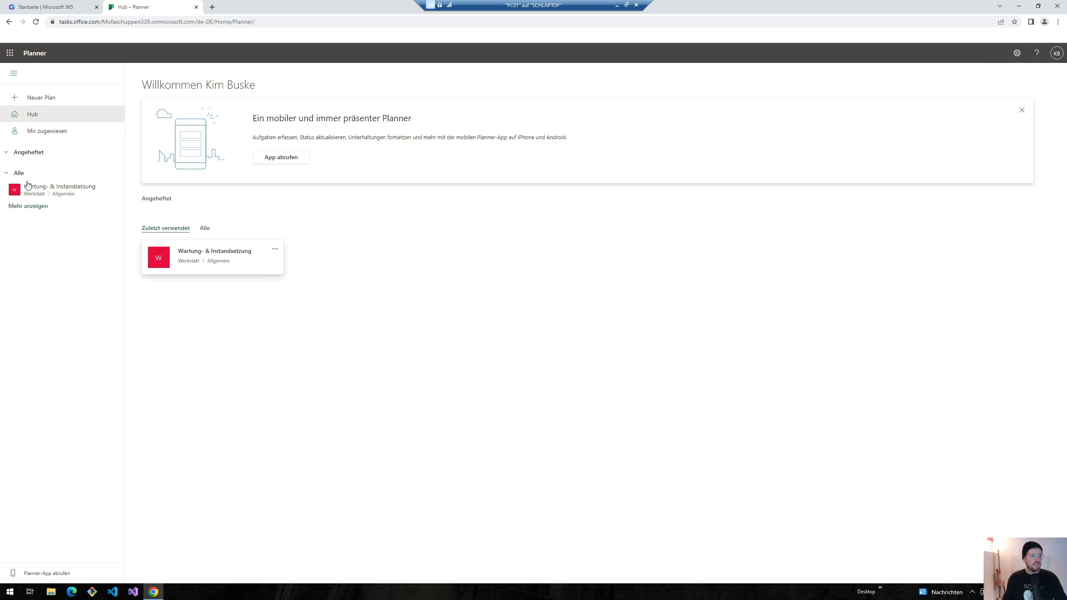
Step: Create a new plan named "Newsfeed" in Planner
{"action": "left_click", "coordinate": [59, 99]}
{"action": "left_click", "coordinate": [450, 268]}
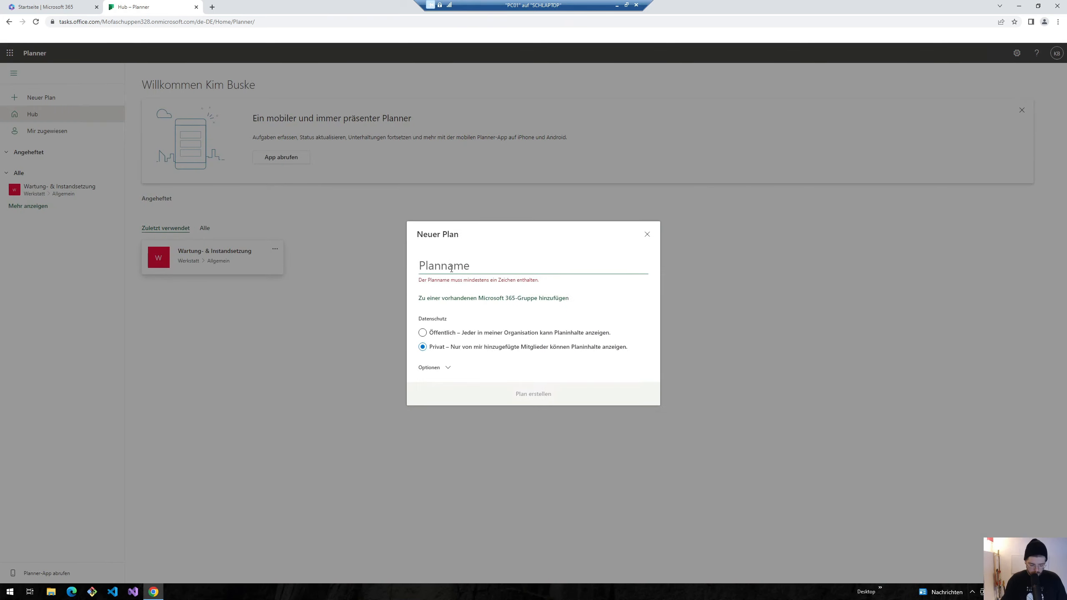
{"action": "type", "text": "Newsfeed"}
{"action": "key", "text": "Return"}
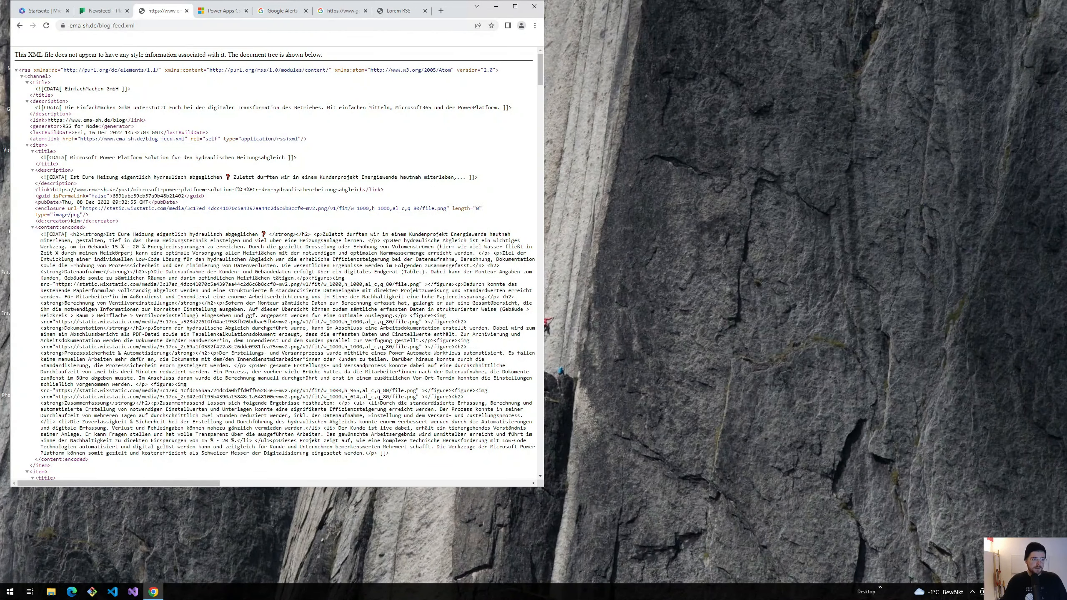
Step: Inspect the address of the ema-sh.de blog feed, and open the RSS feed of the Power Apps Community Blog
{"action": "left_click", "coordinate": [99, 24]}
{"action": "double_click", "coordinate": [152, 26]}
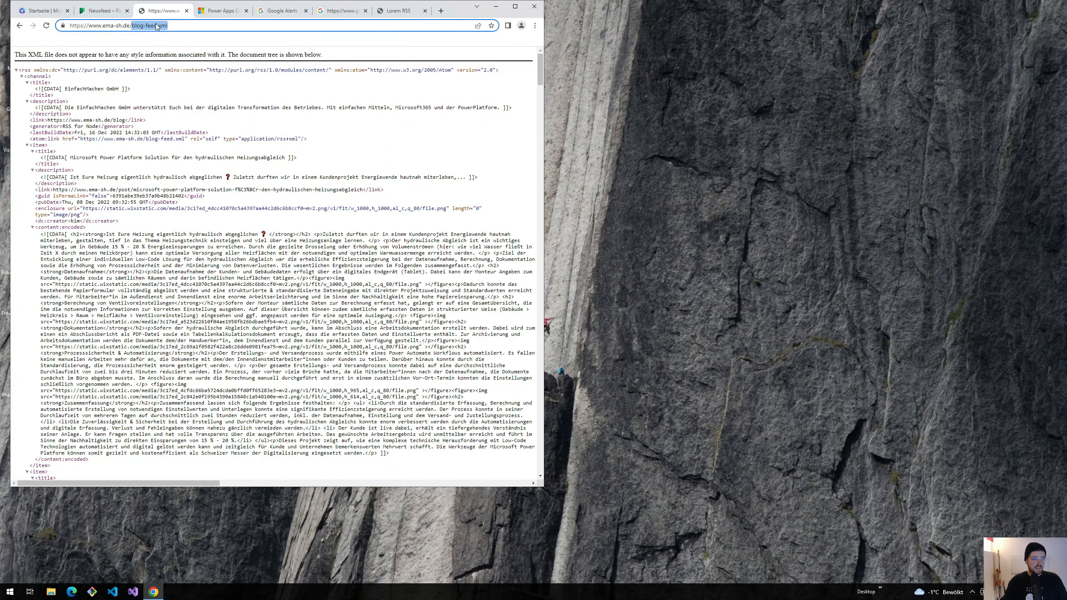
{"action": "key", "text": "ctrl+Tab"}
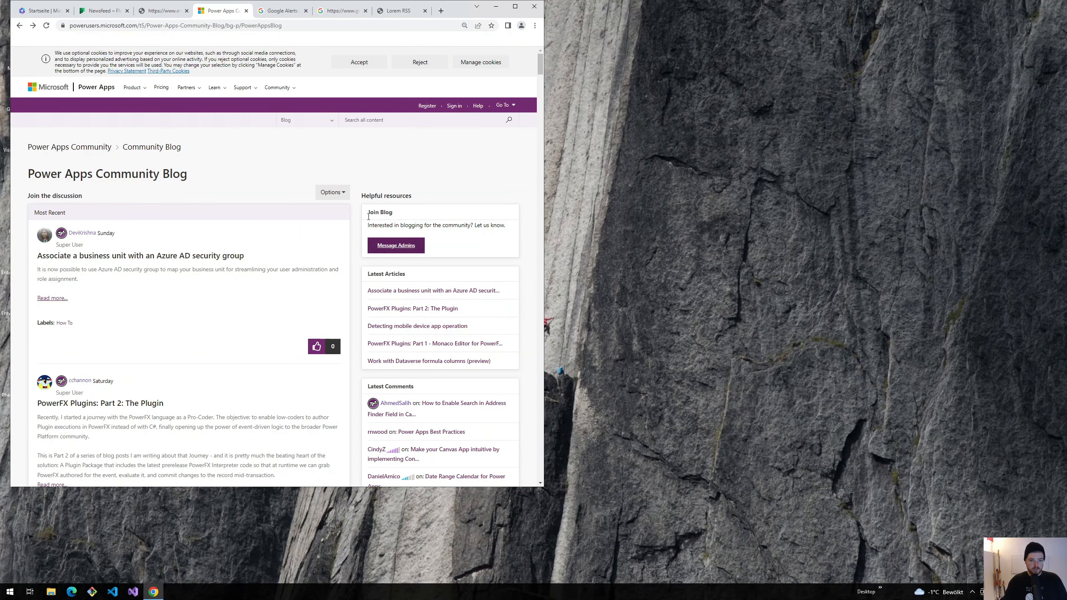
{"action": "left_click", "coordinate": [339, 194]}
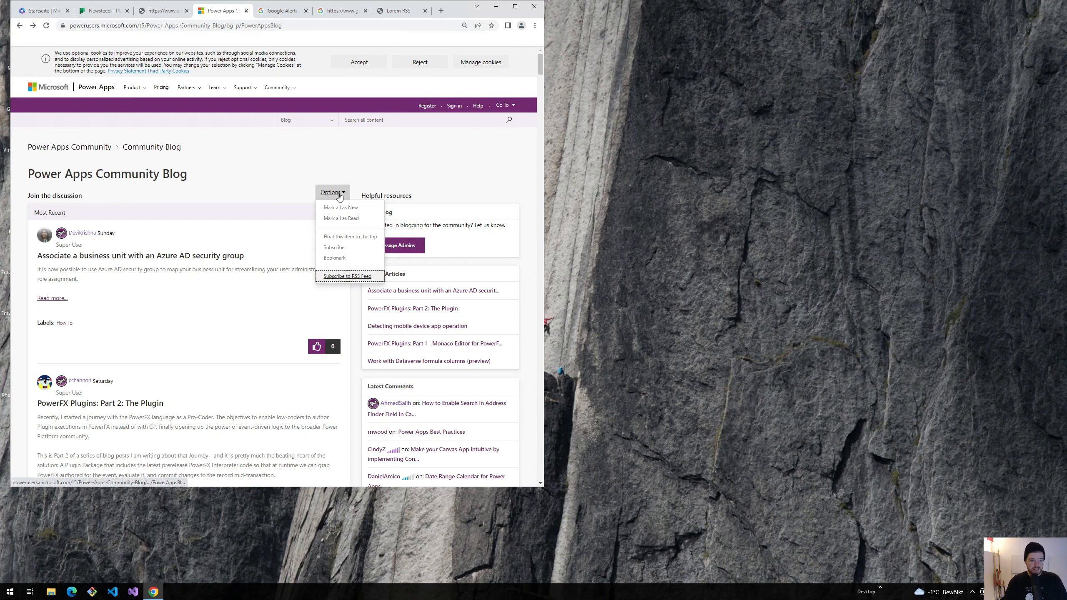
{"action": "left_click", "coordinate": [357, 278]}
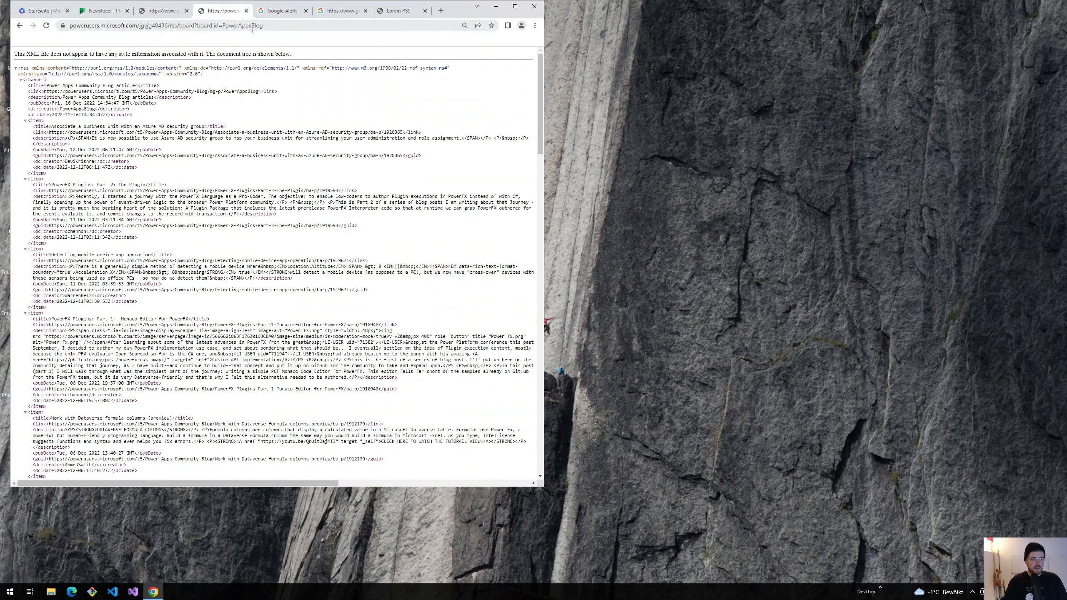
{"action": "left_click_drag", "start_coordinate": [26, 54], "coordinate": [119, 54]}
Step: Put the Google Alerts search term low code in quotation marks
{"action": "left_click", "coordinate": [272, 13]}
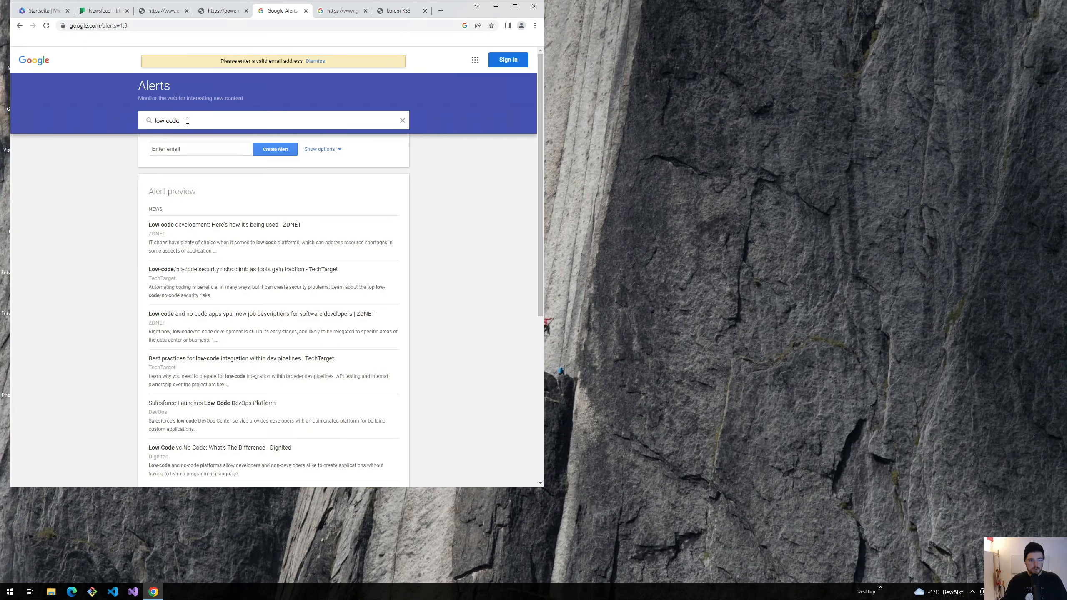
{"action": "left_click", "coordinate": [154, 121]}
{"action": "type", "text": "\""}
{"action": "key", "text": "End"}
{"action": "type", "text": "\""}
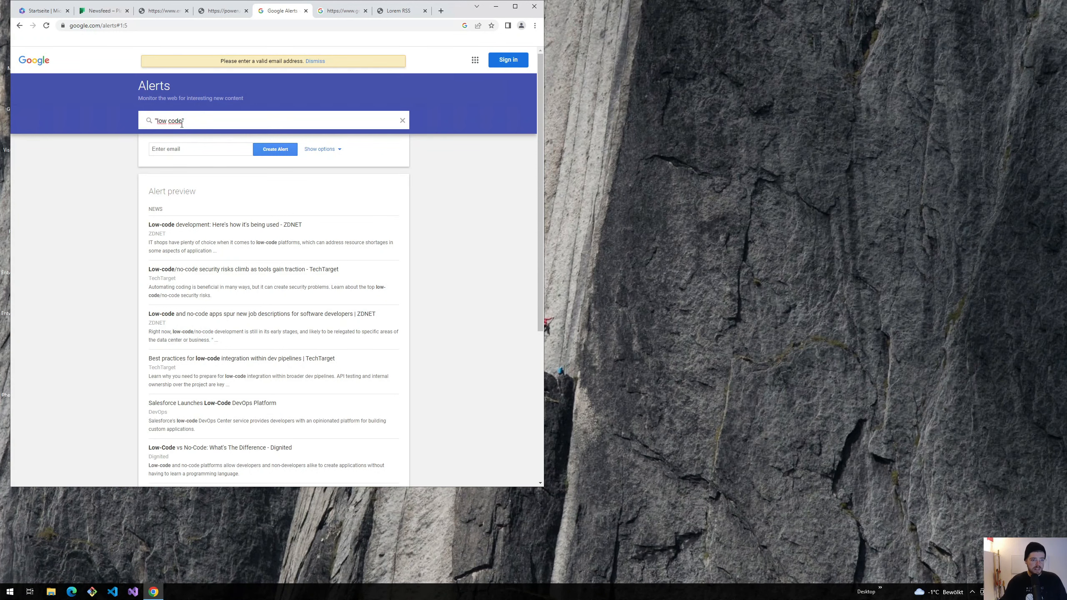
Step: Move the Google alert feed and Lorem RSS pages ahead of the Google Alerts page, and maximize the browser window
{"action": "left_click", "coordinate": [334, 12]}
{"action": "left_click_drag", "start_coordinate": [333, 12], "coordinate": [275, 11]}
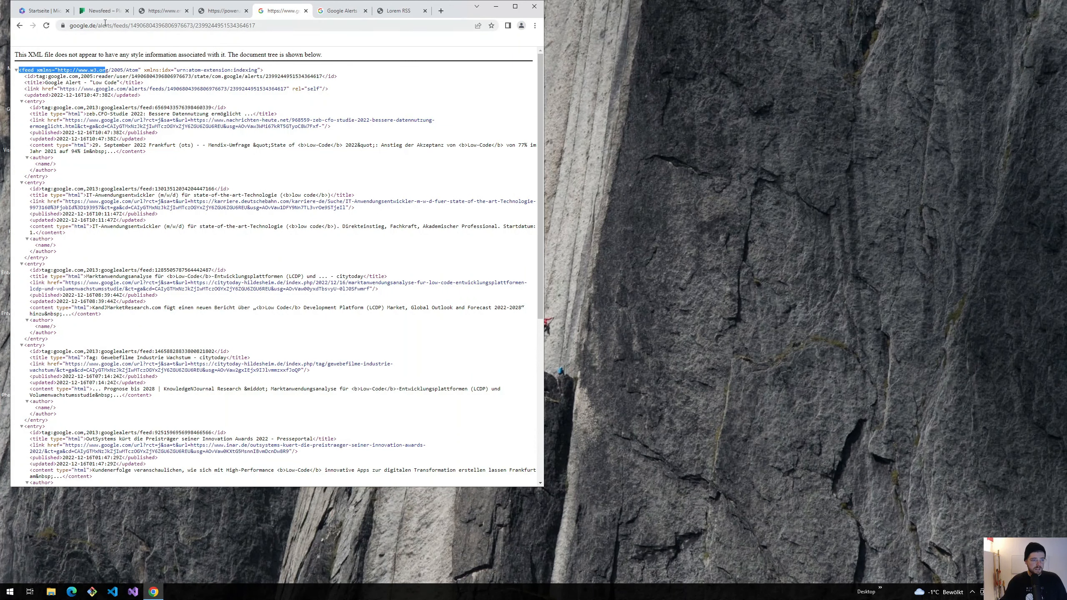
{"action": "left_click_drag", "start_coordinate": [397, 11], "coordinate": [341, 12]}
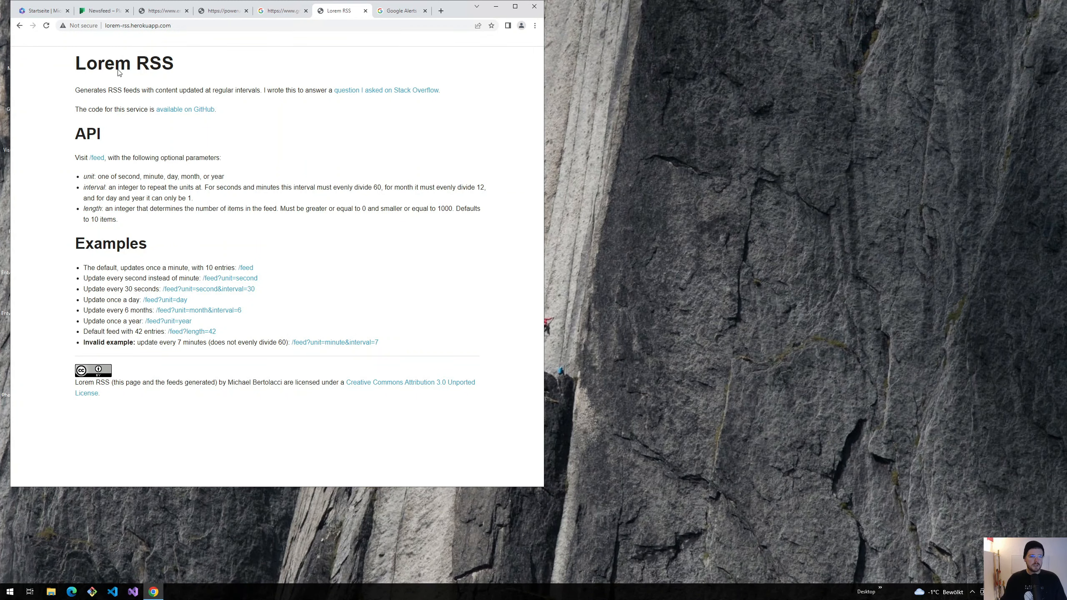
{"action": "left_click_drag", "start_coordinate": [456, 9], "coordinate": [511, 2]}
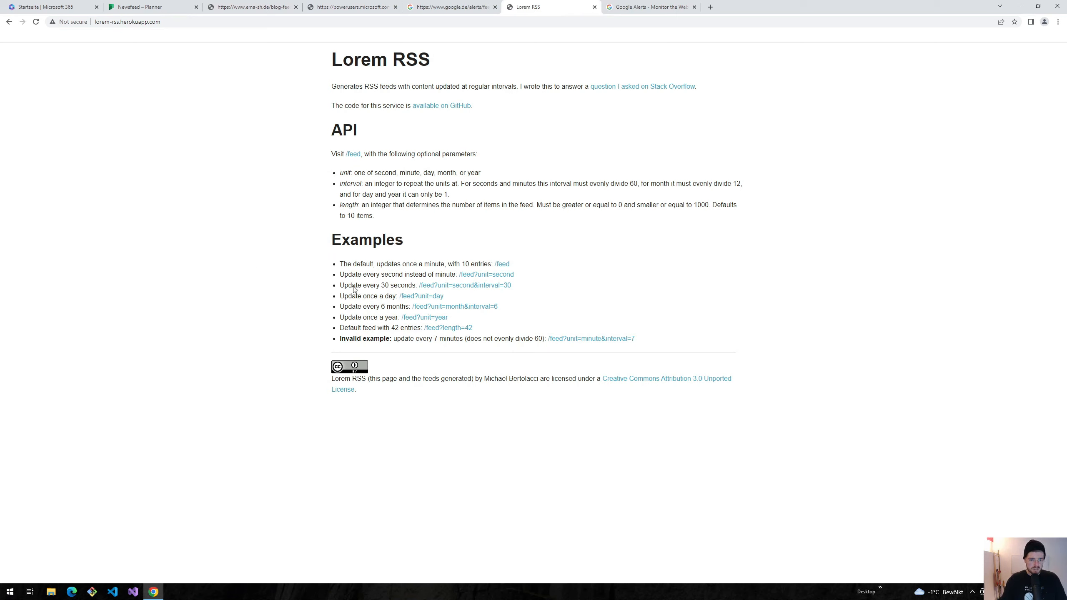
Step: Open the Lorem RSS example feed that updates every 30 seconds and change its address to interval=1
{"action": "left_click_drag", "start_coordinate": [339, 286], "coordinate": [416, 289]}
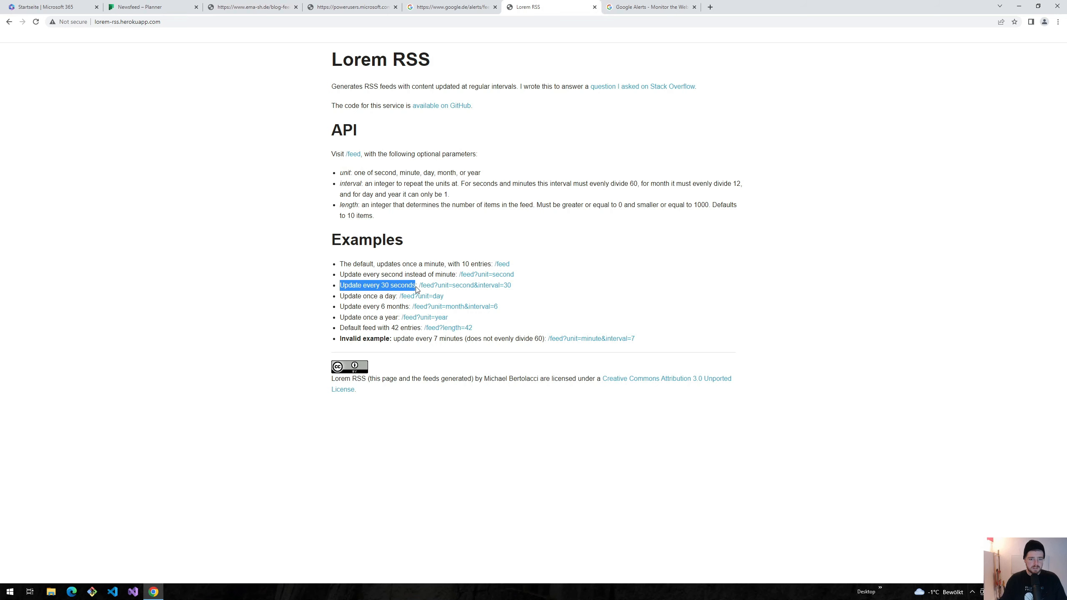
{"action": "left_click", "coordinate": [360, 301]}
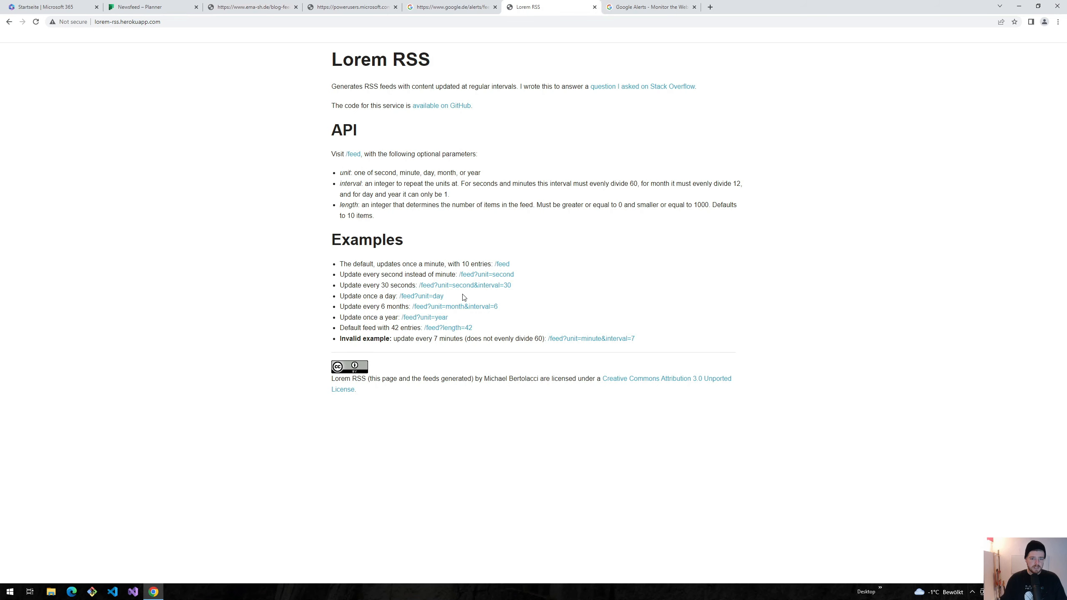
{"action": "left_click", "coordinate": [490, 288]}
{"action": "left_click", "coordinate": [254, 22]}
{"action": "left_click", "coordinate": [254, 23]}
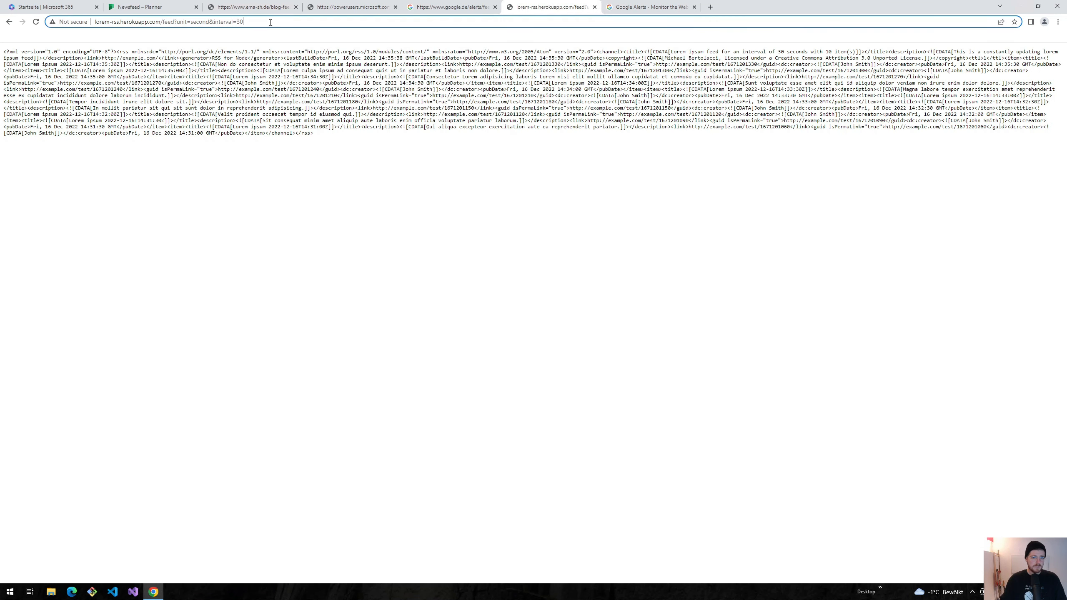
{"action": "key", "text": "BackSpace"}
{"action": "key", "text": "BackSpace"}
{"action": "type", "text": "1"}
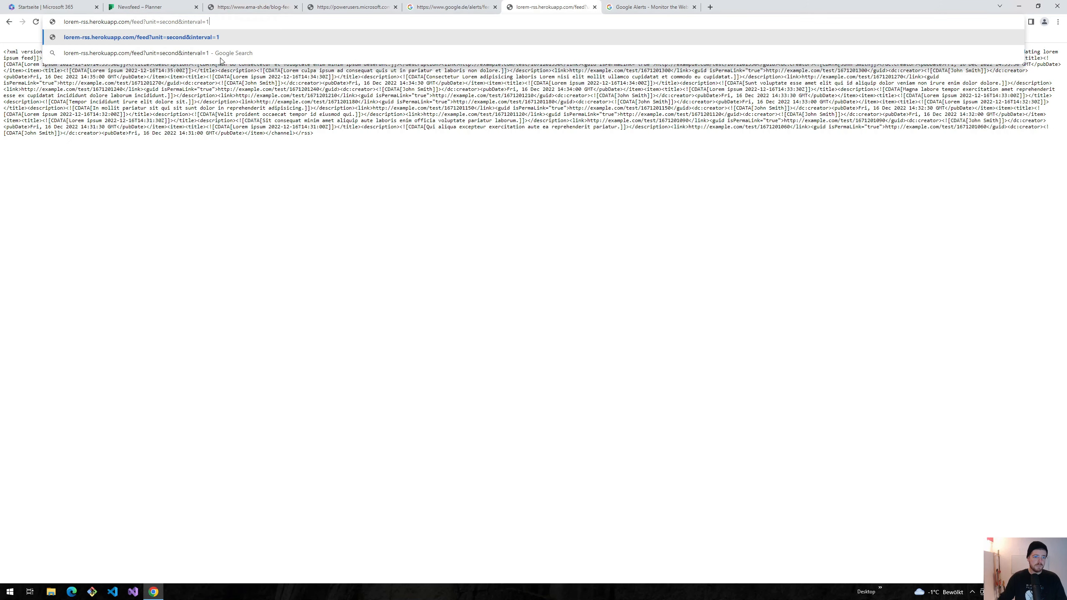
{"action": "key", "text": "Return"}
Step: Reload the one-second Lorem RSS feed several times to check for new entries
{"action": "left_click", "coordinate": [230, 25]}
{"action": "key", "text": "Return"}
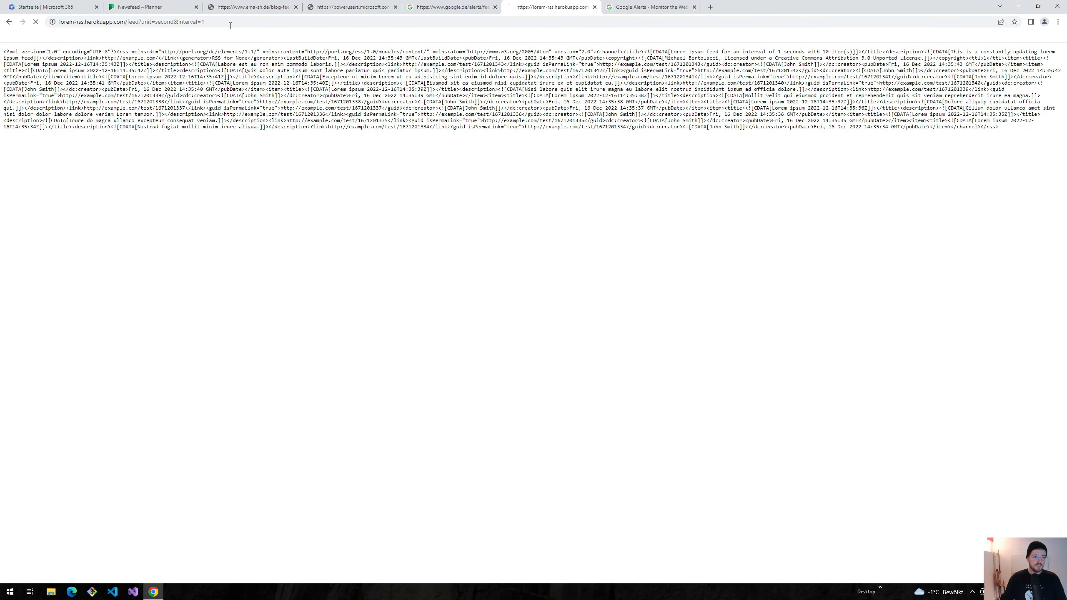
{"action": "left_click", "coordinate": [234, 23]}
{"action": "key", "text": "Return"}
{"action": "left_click", "coordinate": [233, 23]}
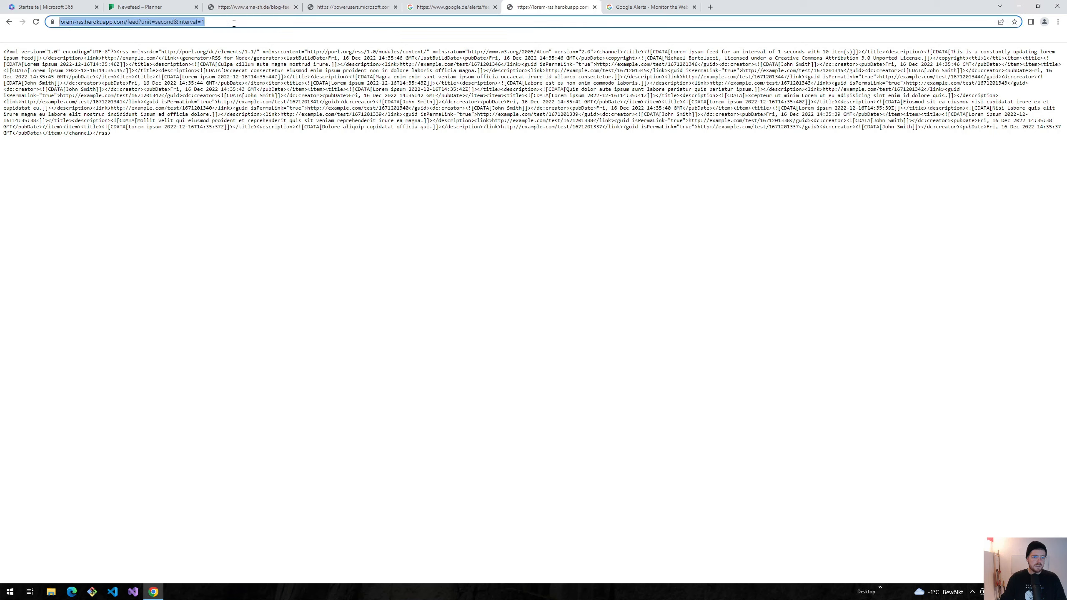
{"action": "key", "text": "Return"}
{"action": "left_click", "coordinate": [234, 23]}
{"action": "key", "text": "Return"}
{"action": "left_click", "coordinate": [233, 23]}
{"action": "key", "text": "Return"}
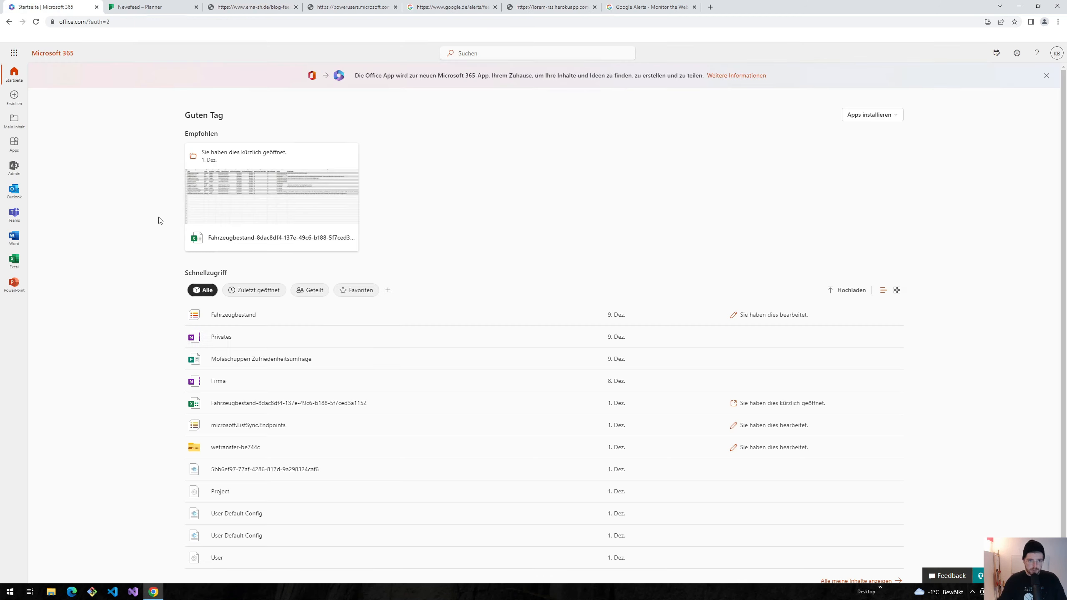
Step: Switch from Microsoft 365 to Power Automate and start creating an automated cloud flow
{"action": "left_click", "coordinate": [13, 53]}
{"action": "left_click", "coordinate": [38, 209]}
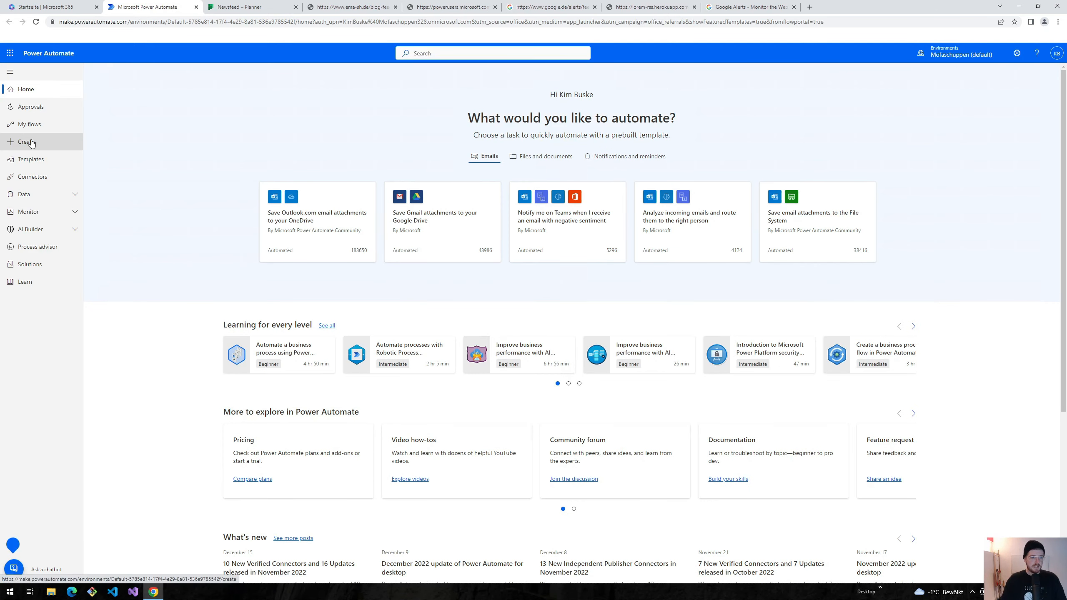
{"action": "left_click", "coordinate": [26, 142]}
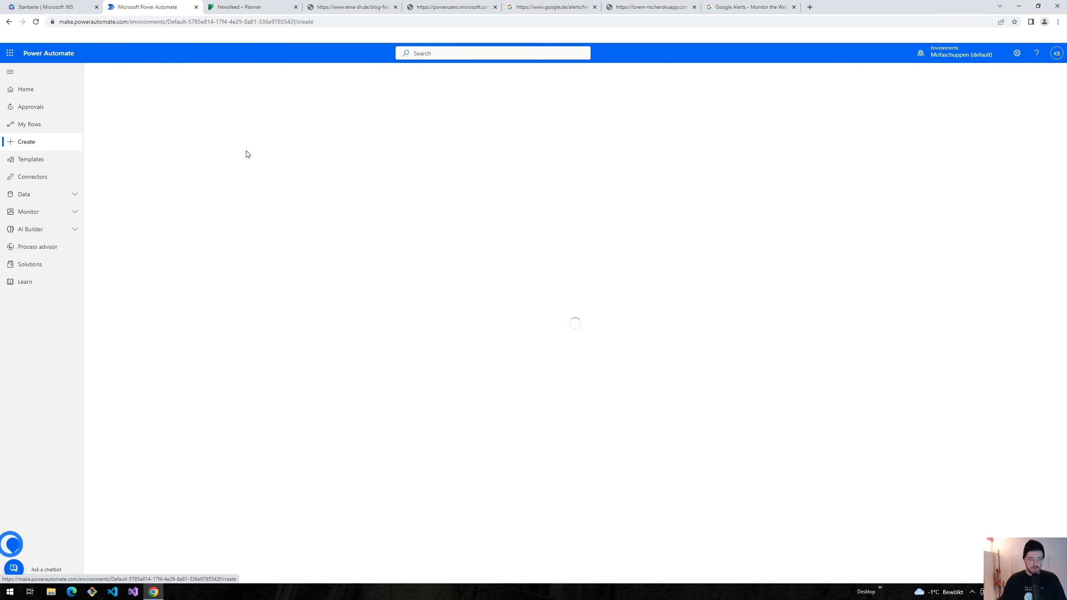
{"action": "left_click", "coordinate": [139, 181]}
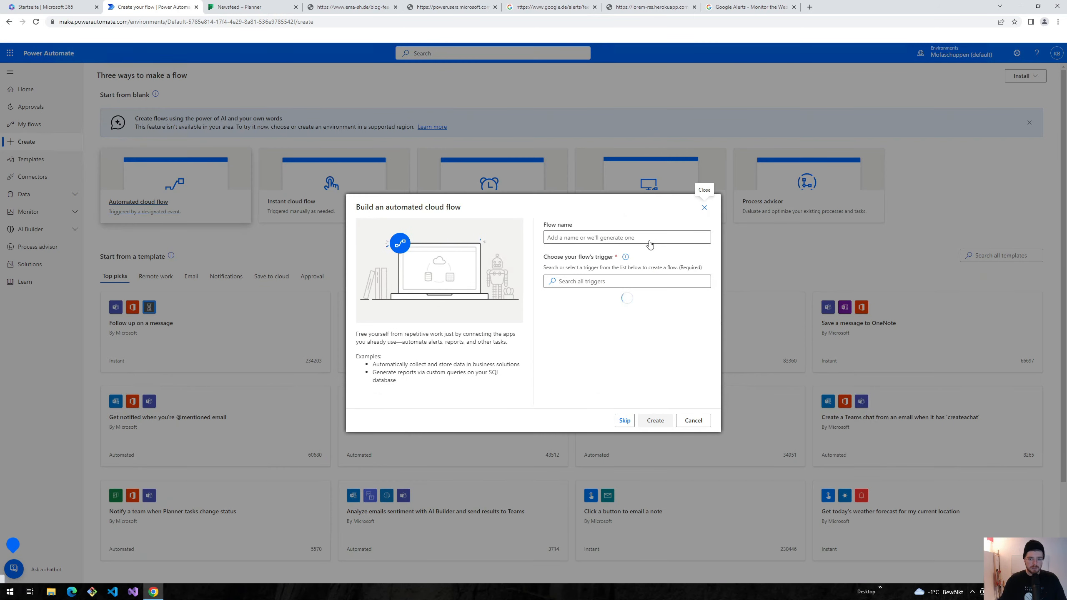
Step: Name the flow "New Post on Lorem-RSS", choose the RSS trigger "When a feed item is published", and create the flow
{"action": "left_click", "coordinate": [553, 238]}
{"action": "type", "text": "New Post on "}
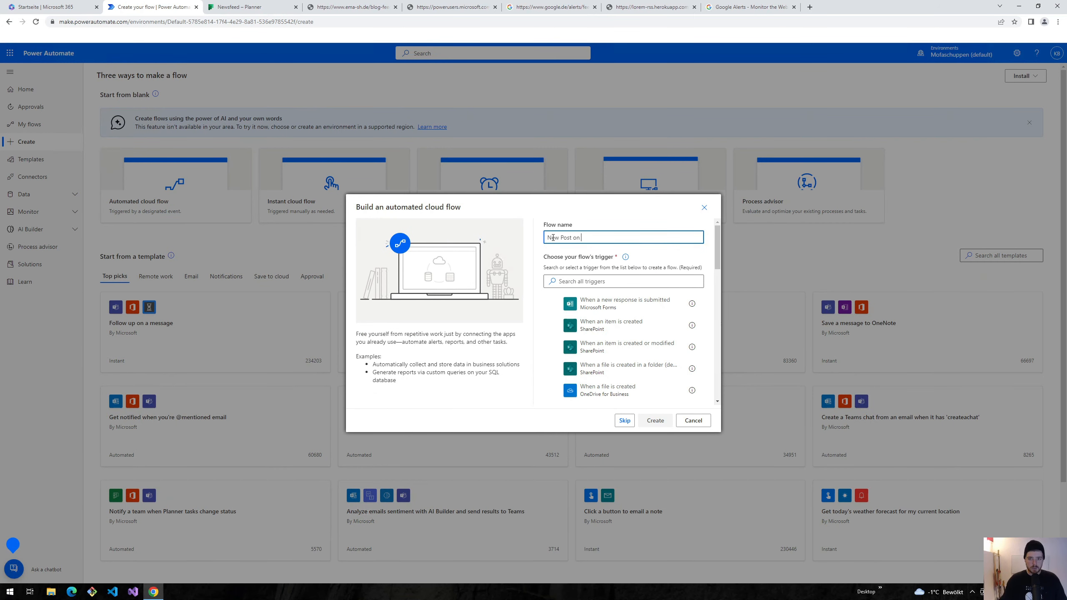
{"action": "type", "text": "Lor"}
{"action": "left_click", "coordinate": [563, 281]}
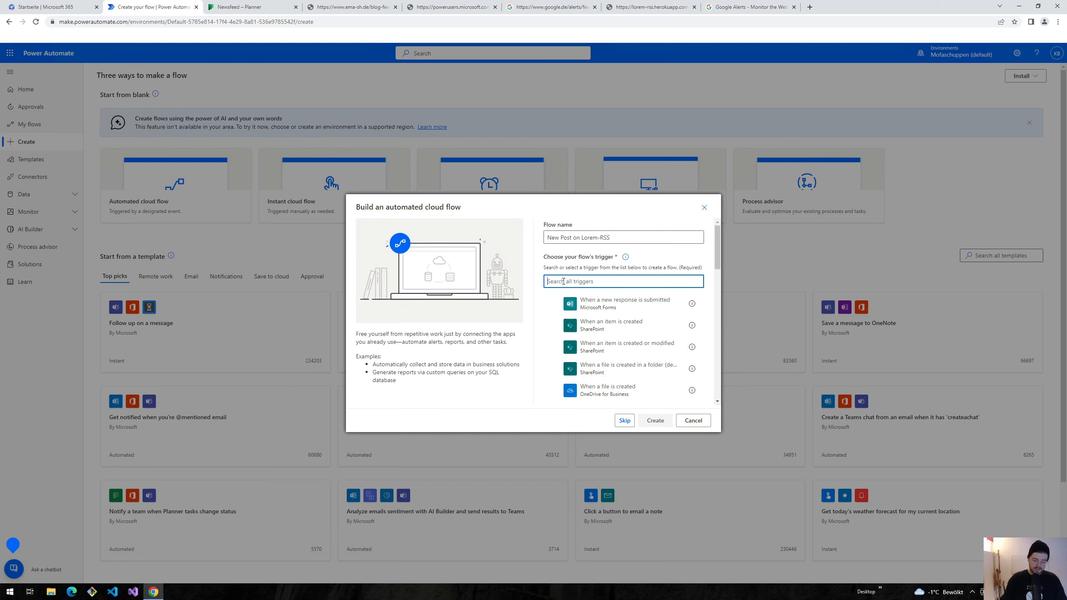
{"action": "type", "text": "rss"}
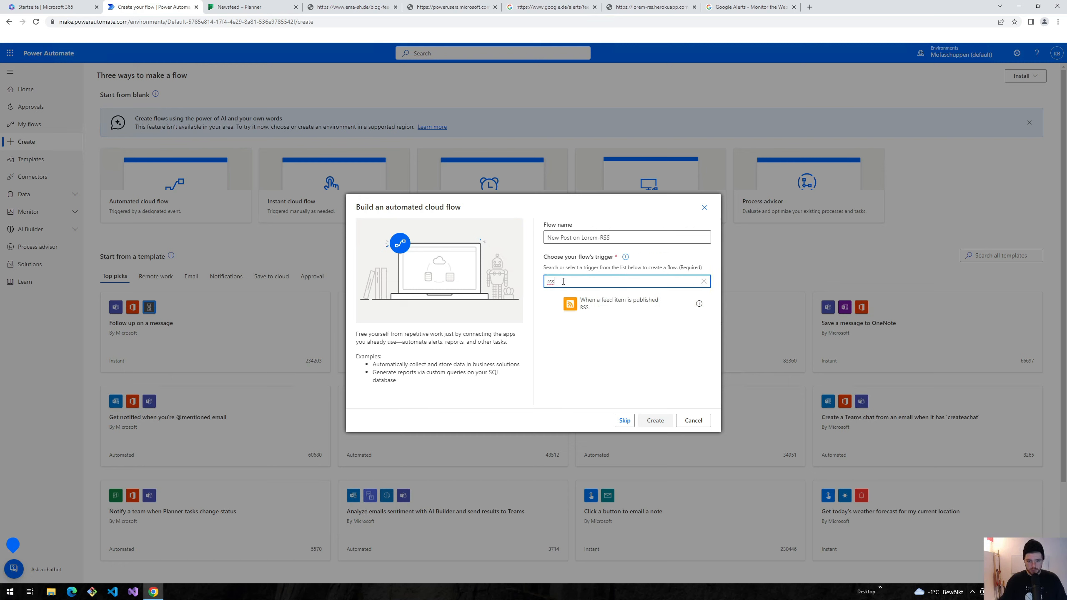
{"action": "left_click", "coordinate": [607, 306]}
{"action": "left_click", "coordinate": [654, 420]}
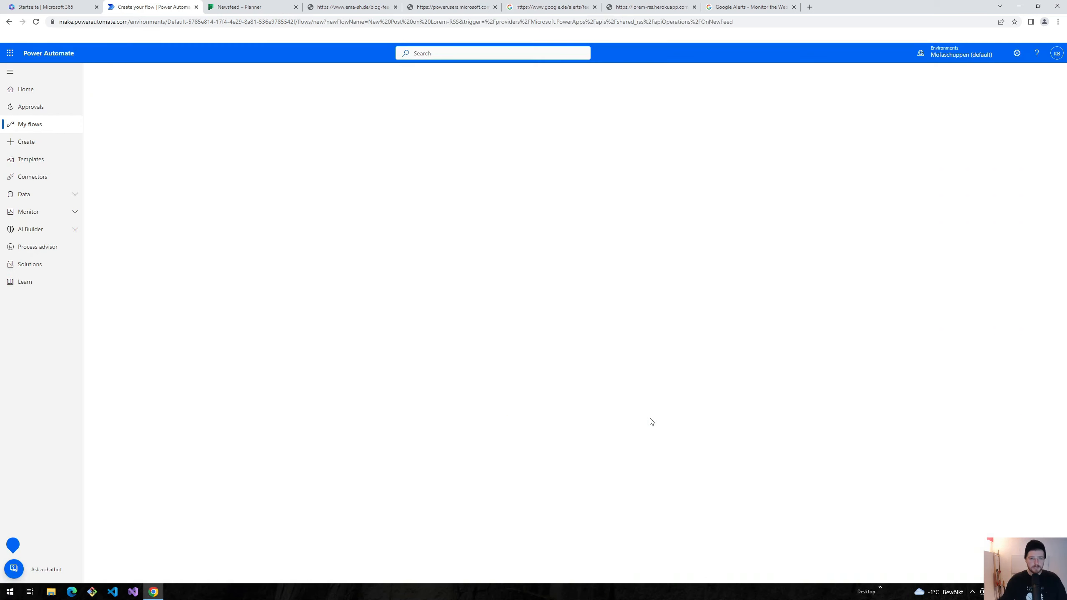
Step: Open lifewire.com/rss-aggregator-tools-3486469 in a new tab, accept the cookies, and look through the article on RSS aggregator tools
{"action": "key", "text": "ctrl+t"}
{"action": "type", "text": "https://www.lifewire.com/rss-aggregator-tools-3486469"}
{"action": "key", "text": "Return"}
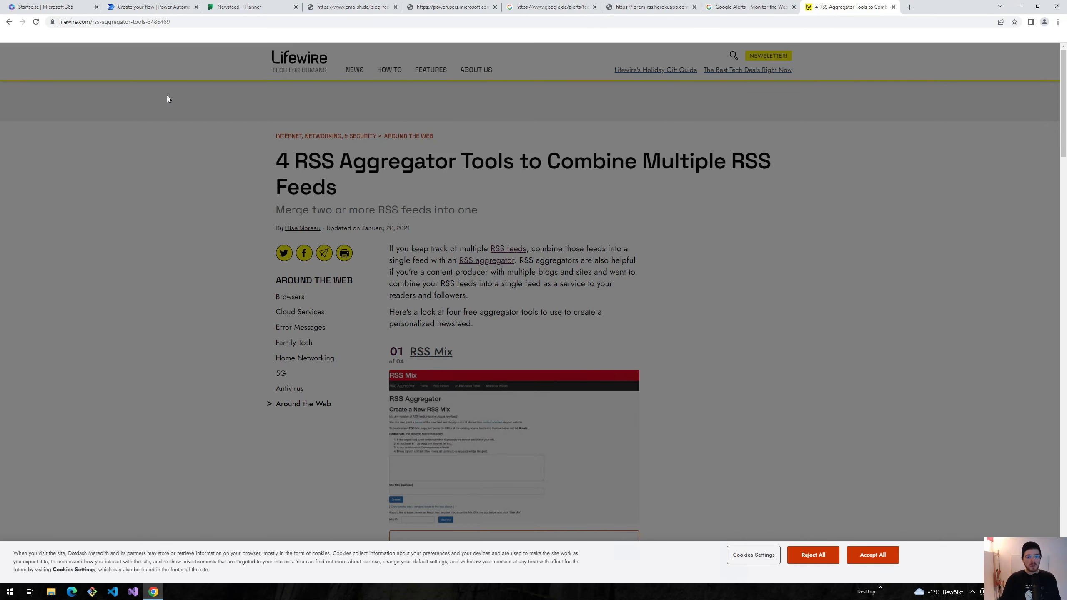
{"action": "left_click", "coordinate": [872, 559]}
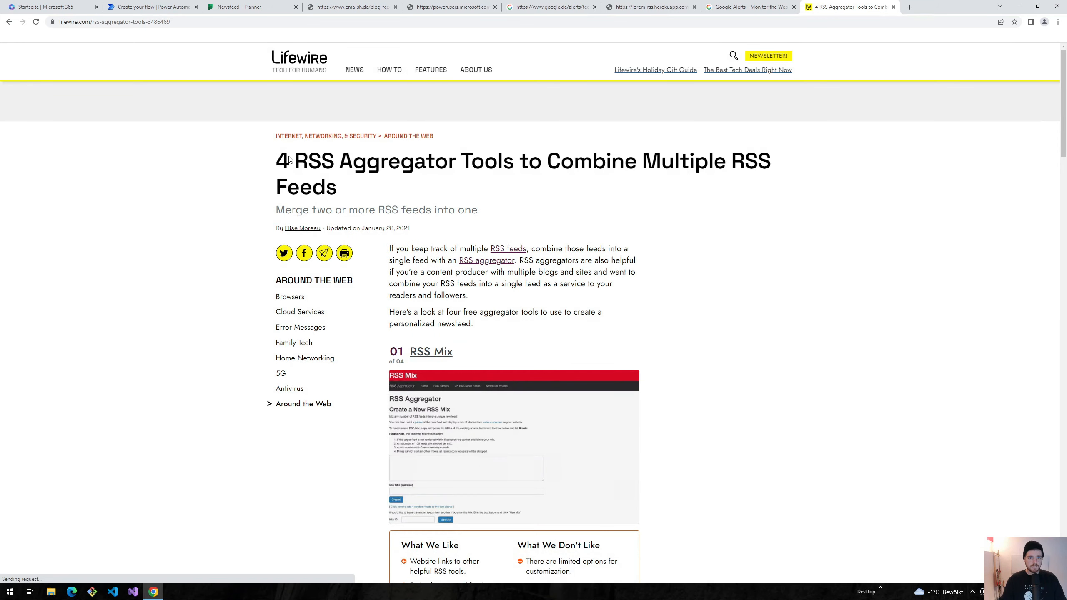
{"action": "left_click_drag", "start_coordinate": [276, 160], "coordinate": [511, 164]}
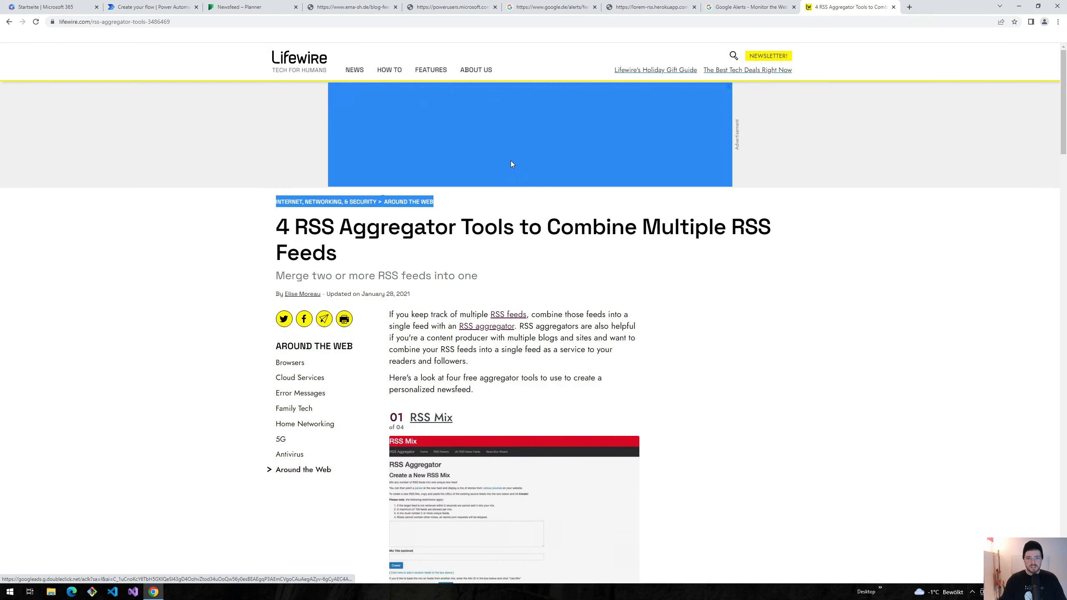
{"action": "triple_click", "coordinate": [495, 230]}
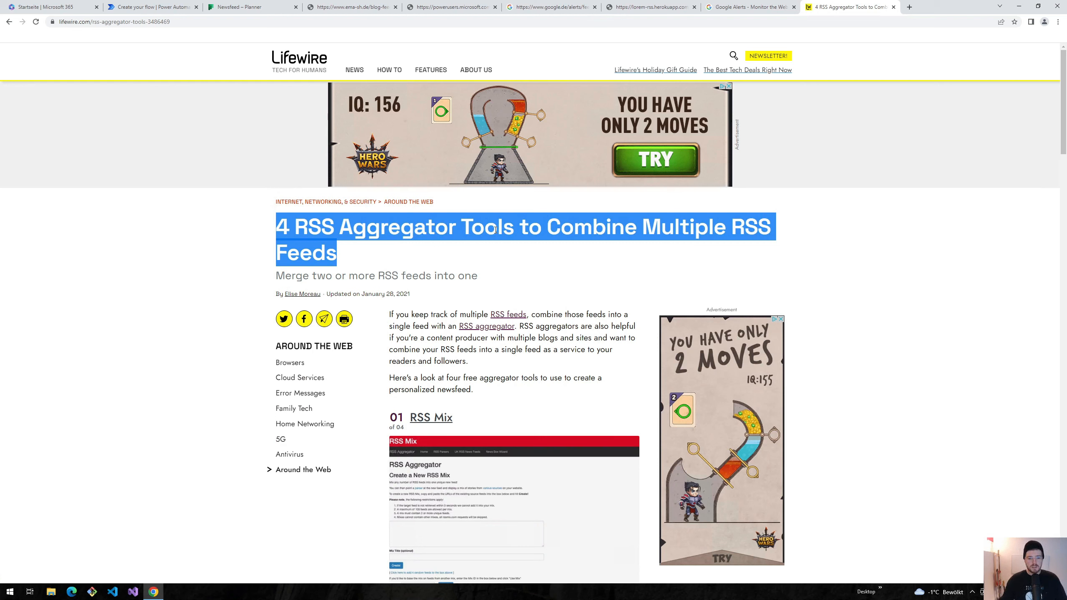
{"action": "left_click", "coordinate": [323, 248]}
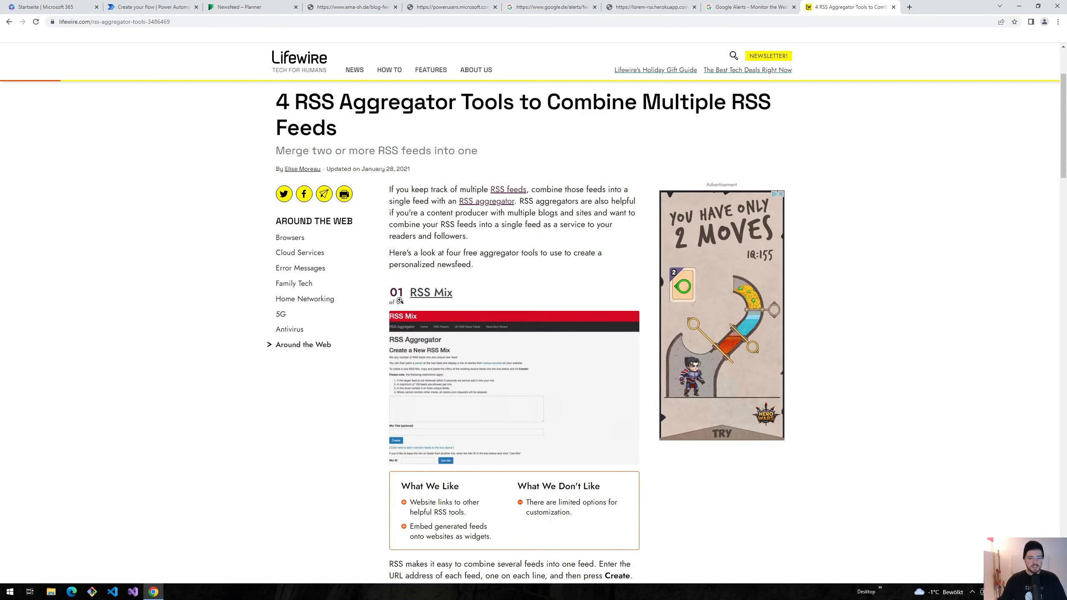
{"action": "scroll", "coordinate": [465, 460], "scroll_direction": "down", "scroll_amount": 2}
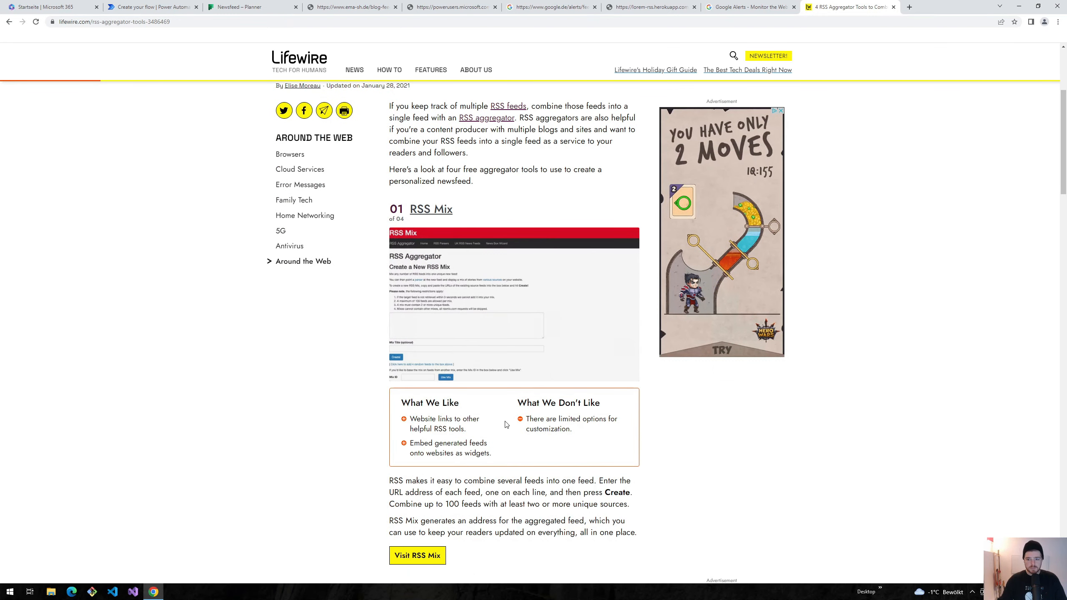
{"action": "scroll", "coordinate": [423, 148], "scroll_direction": "up", "scroll_amount": 2}
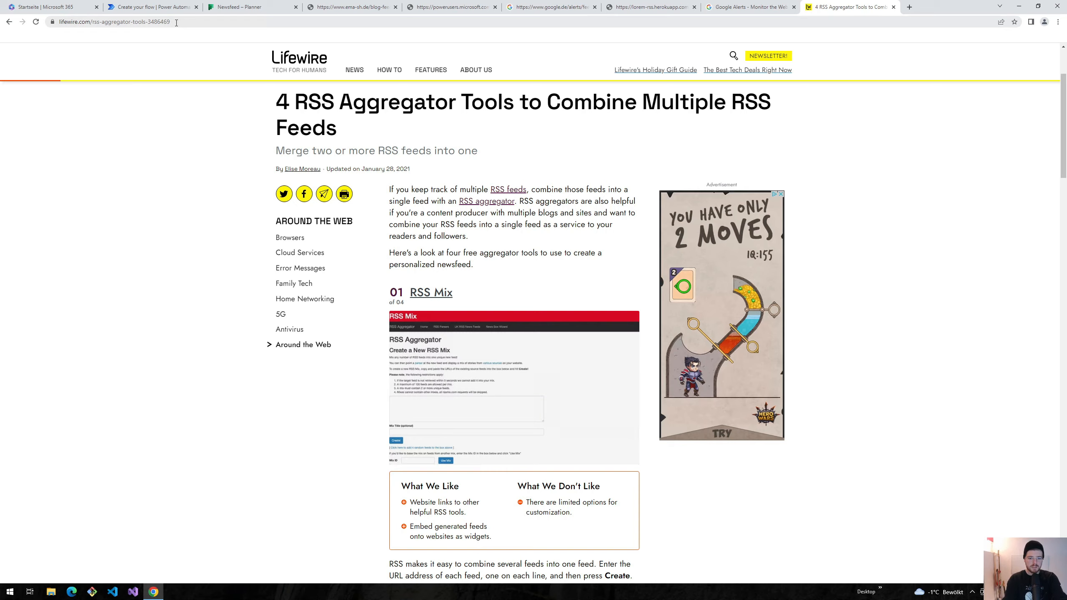
Step: Get the address of the Lorem RSS feed from its browser tab for the feed URL of the trigger in Power Automate
{"action": "left_click", "coordinate": [159, 7]}
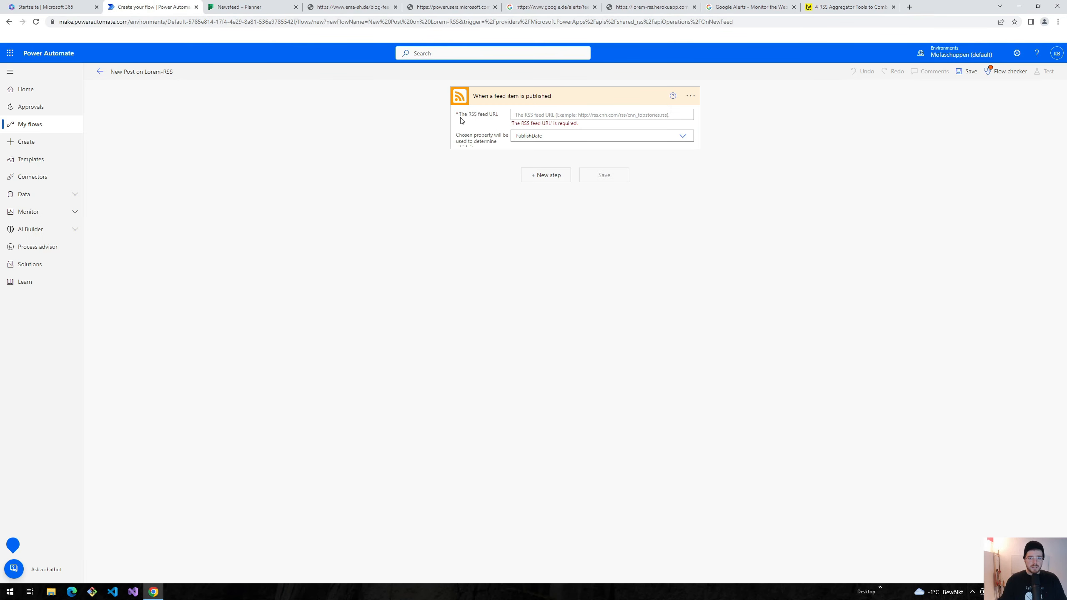
{"action": "left_click", "coordinate": [652, 7]}
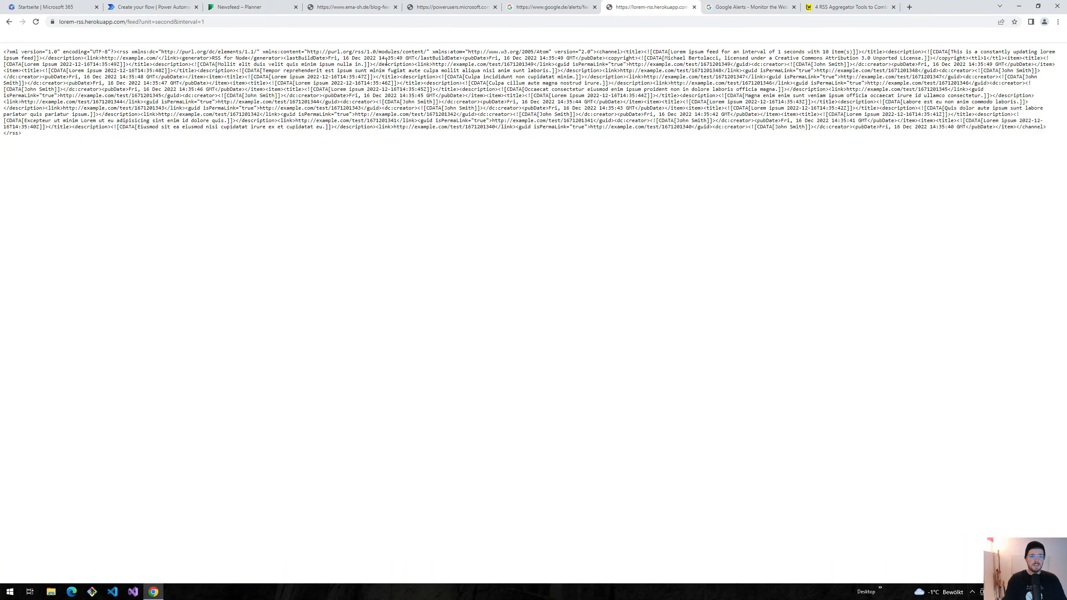
{"action": "left_click", "coordinate": [159, 7]}
Step: Add the Planner action "Create a task" after the RSS trigger
{"action": "left_click", "coordinate": [548, 167]}
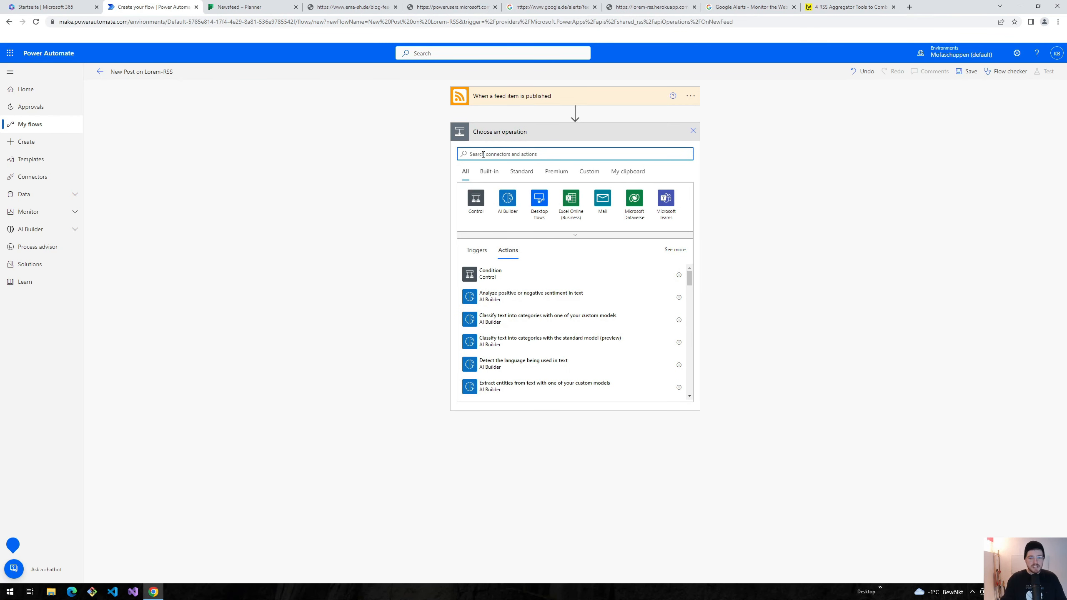
{"action": "type", "text": "planner"}
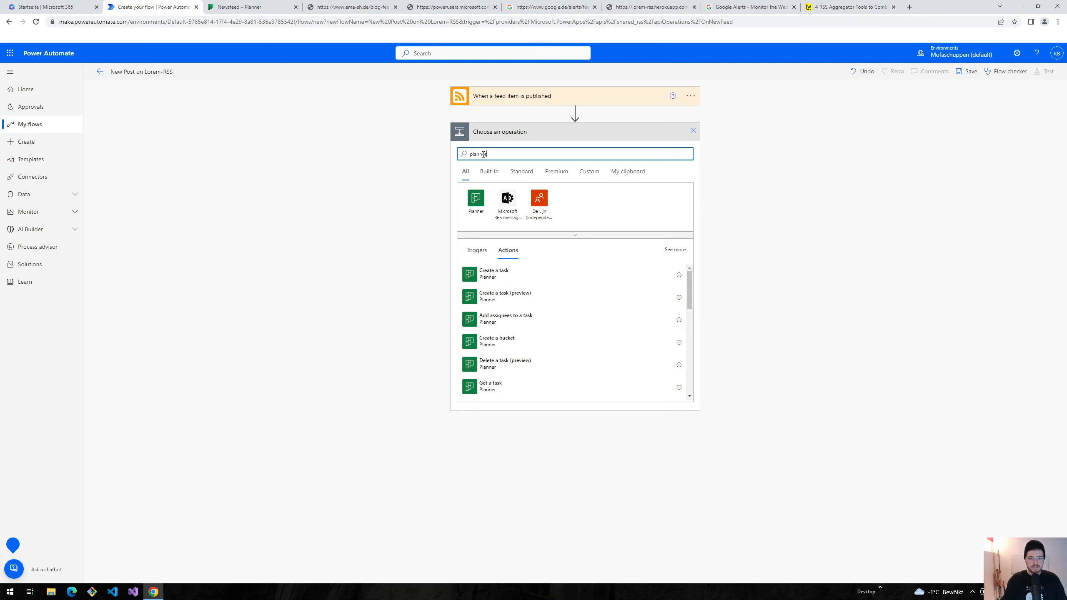
{"action": "left_click", "coordinate": [476, 198]}
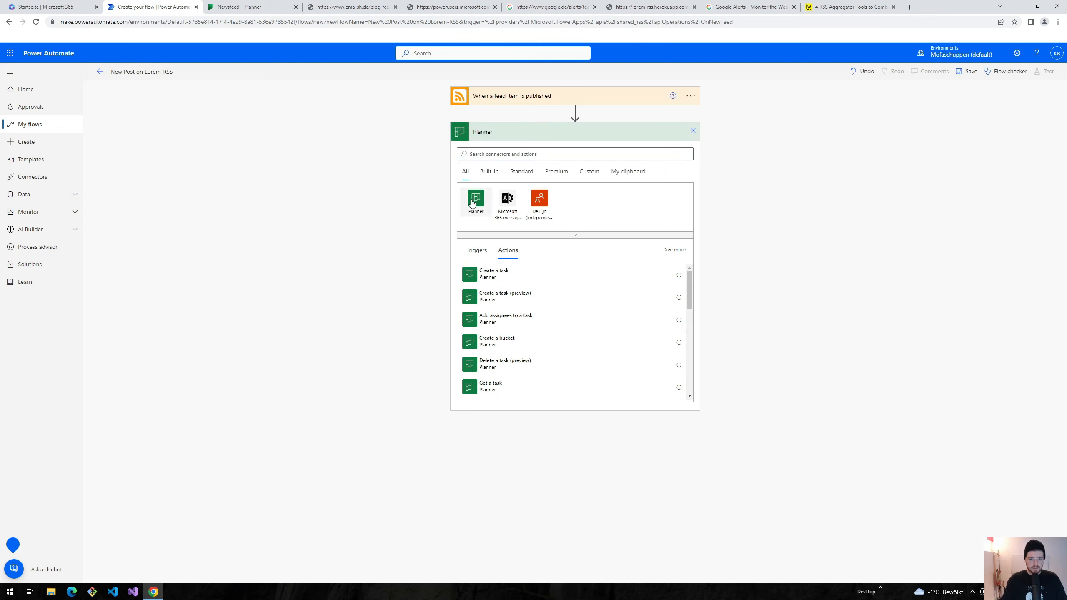
{"action": "left_click", "coordinate": [482, 197]}
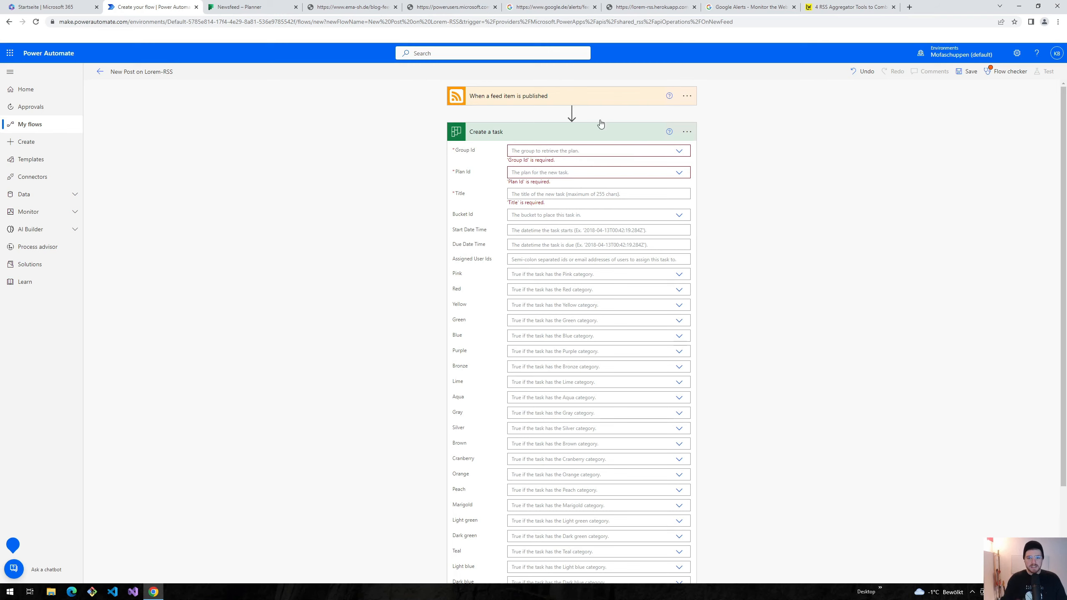
Step: Set both the Group Id and the Plan Id of the "Create a task" action to Newsfeed
{"action": "left_click", "coordinate": [679, 150]}
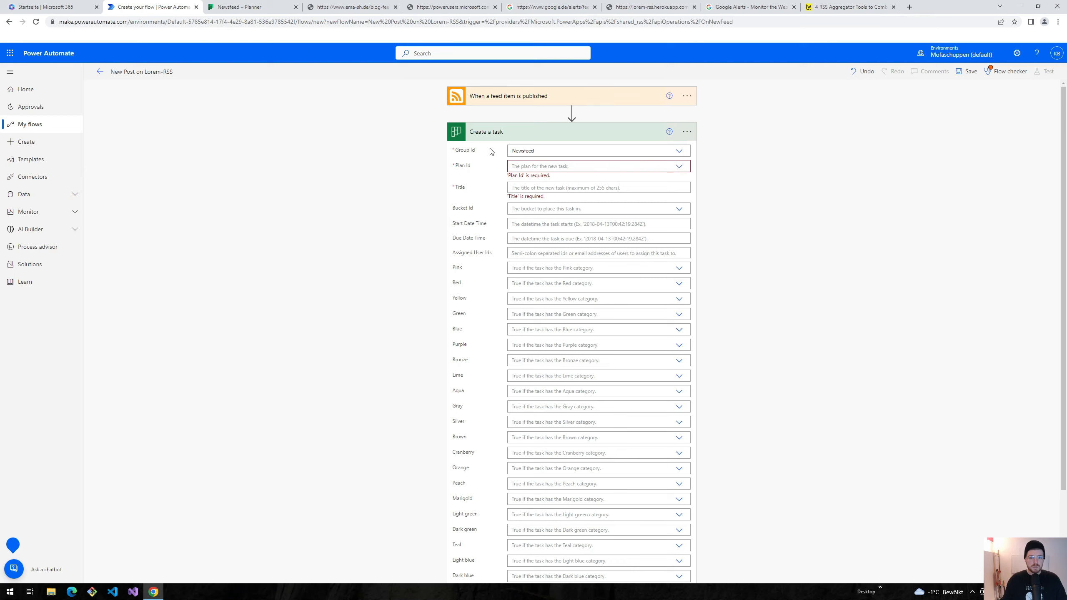
{"action": "left_click", "coordinate": [679, 166]}
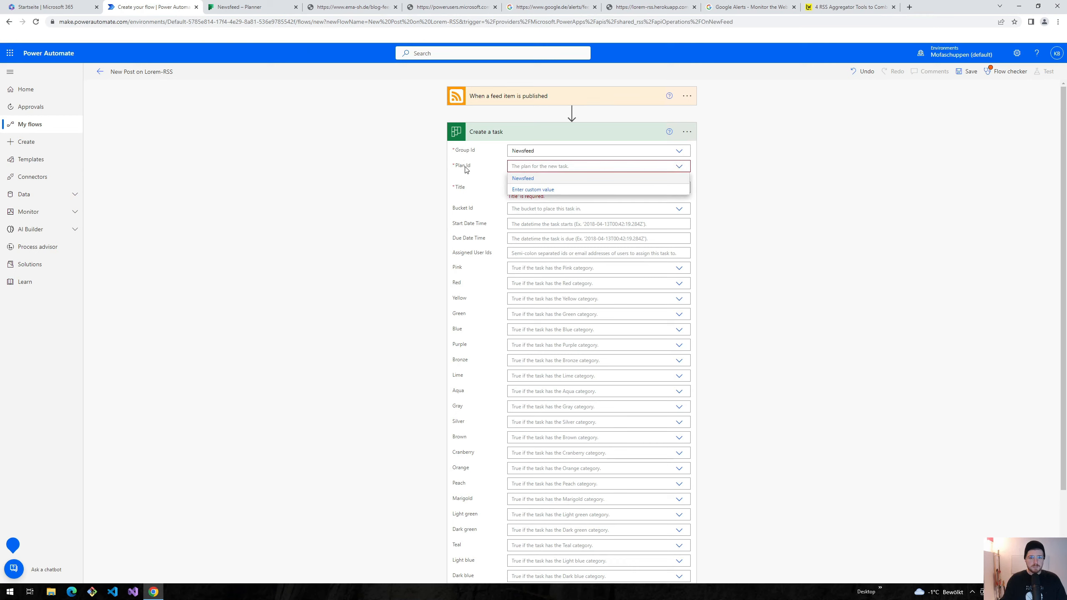
{"action": "left_click", "coordinate": [523, 179]}
{"action": "left_click", "coordinate": [524, 178]}
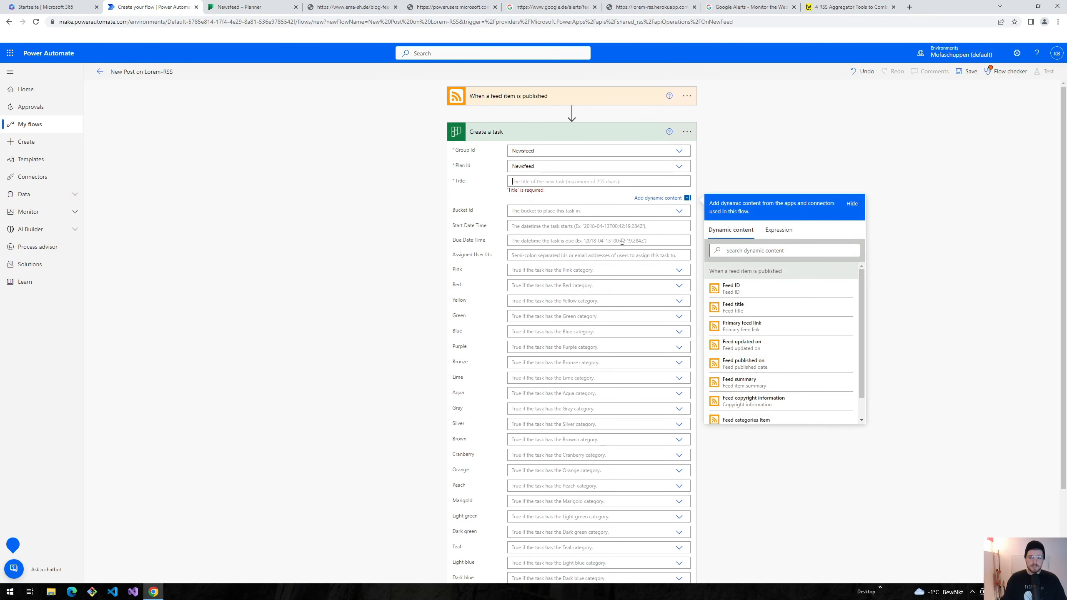
Step: Use the dynamic value Feed title as the task's title and choose the bucket "Lorem-RSS for Testing"
{"action": "left_click", "coordinate": [737, 309]}
{"action": "left_click", "coordinate": [525, 206]}
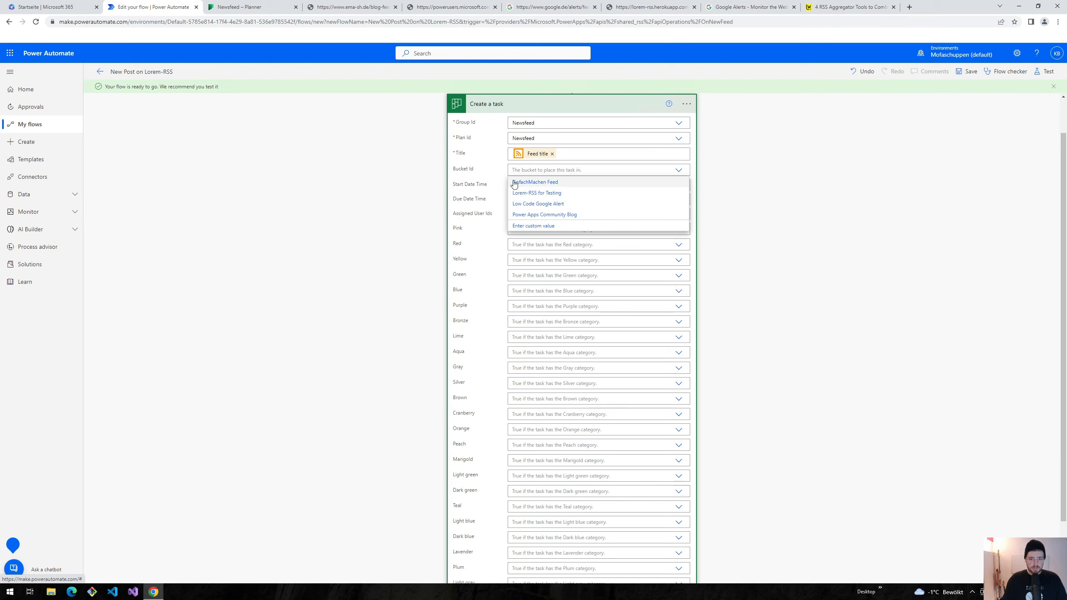
{"action": "left_click", "coordinate": [530, 194]}
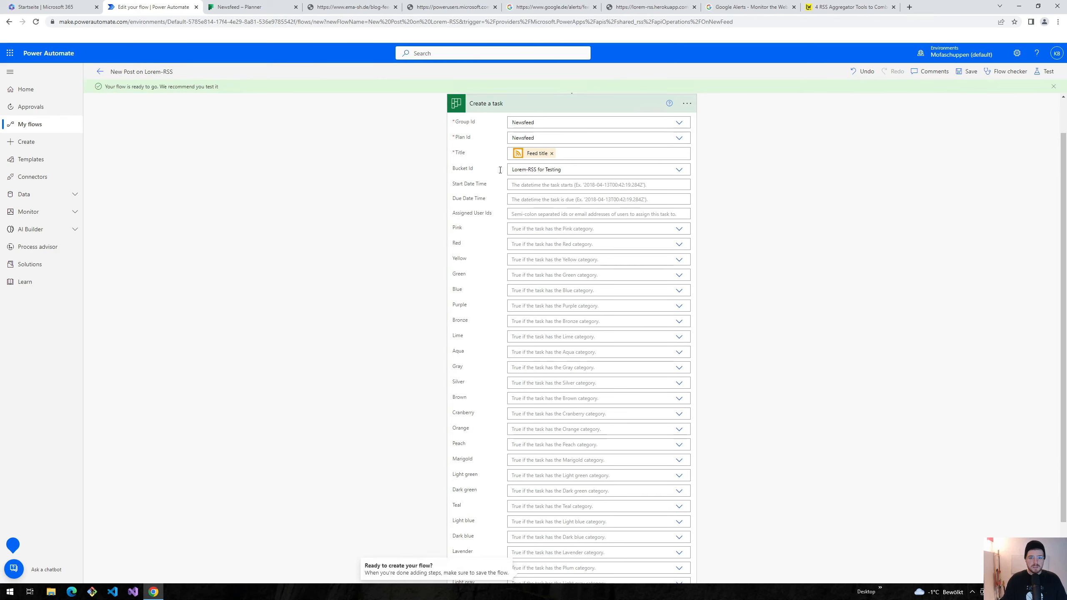
{"action": "left_click_drag", "start_coordinate": [564, 169], "coordinate": [465, 169]}
{"action": "left_click", "coordinate": [399, 176]}
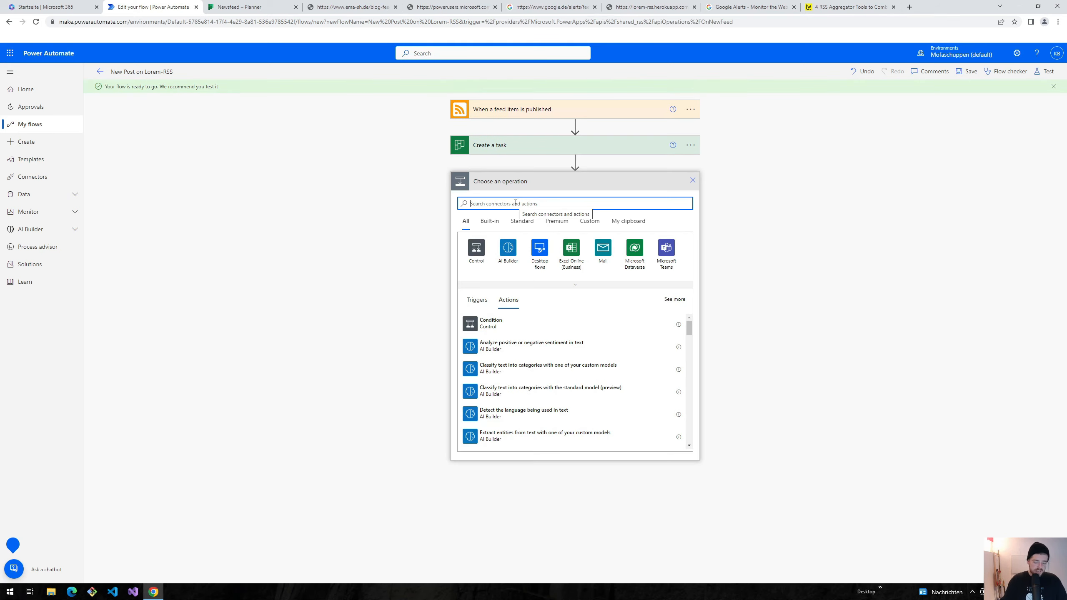
Step: Add the Planner action "Update task details" after "Create a task"
{"action": "type", "text": "planner"}
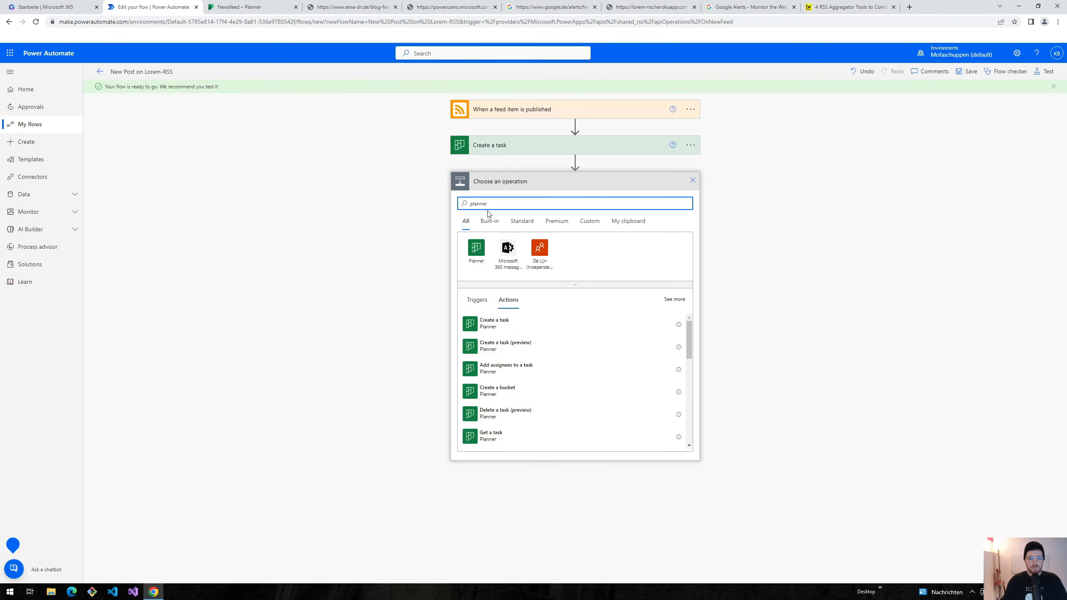
{"action": "left_click", "coordinate": [475, 248]}
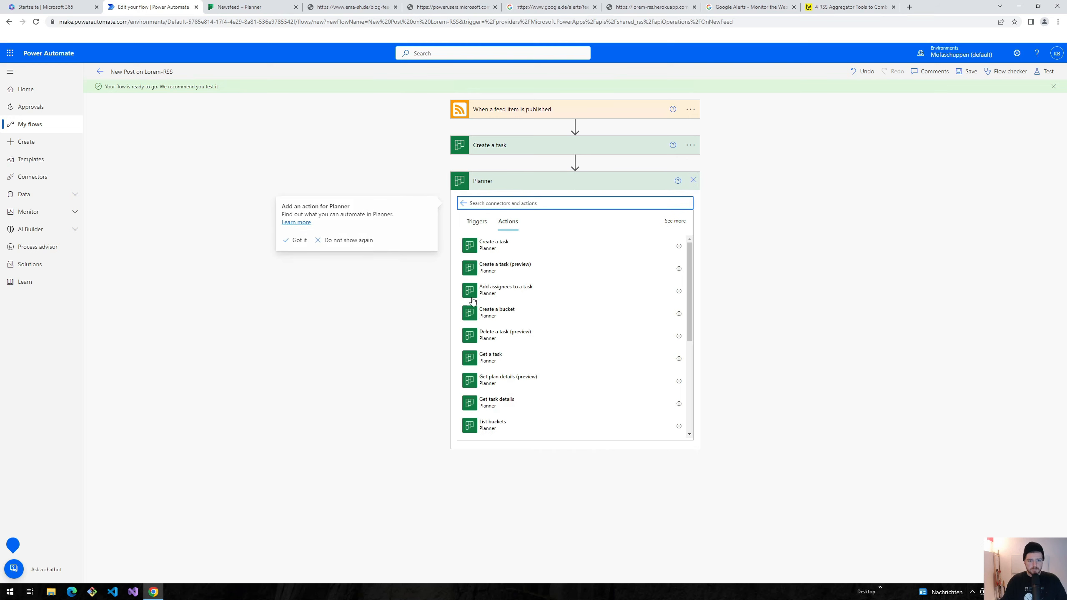
{"action": "scroll", "coordinate": [501, 404], "scroll_direction": "down", "scroll_amount": 5}
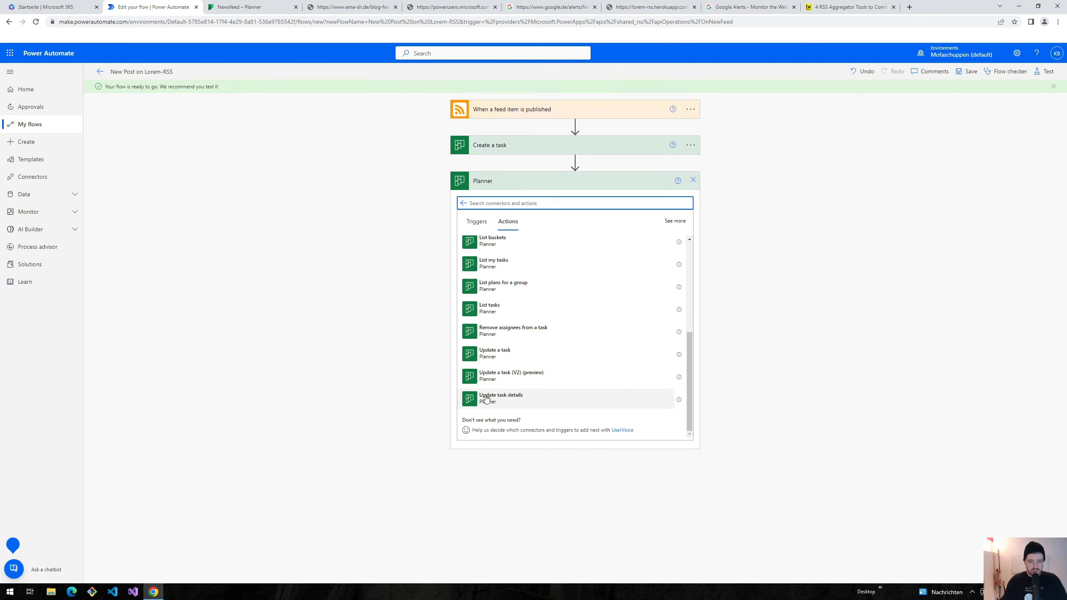
{"action": "left_click", "coordinate": [499, 398]}
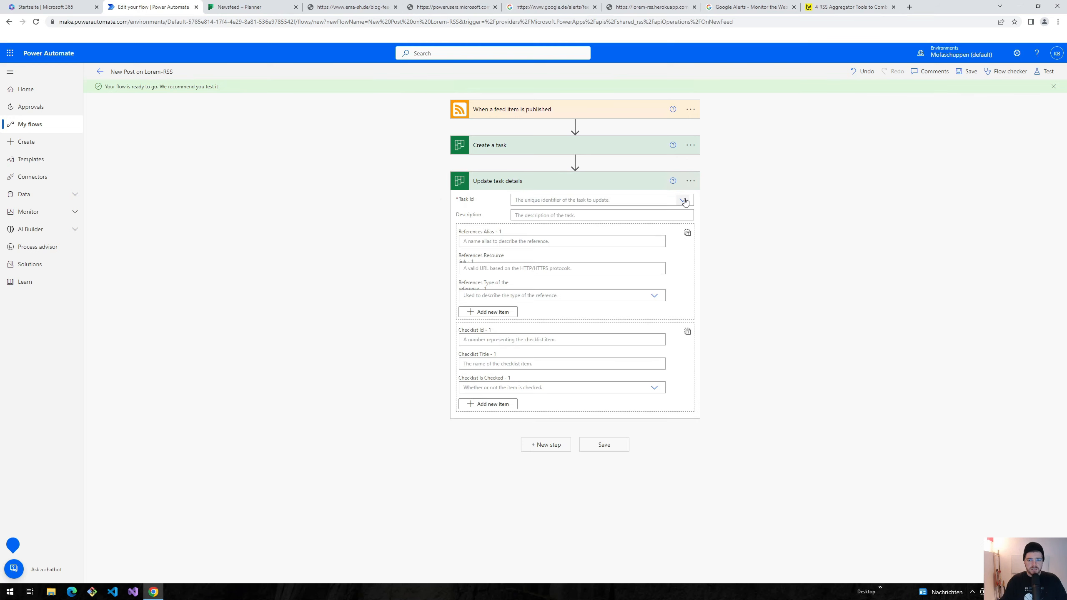
Step: Enter the Id from "Create a task" as a custom dynamic value for the Task Id of "Update task details"
{"action": "left_click", "coordinate": [540, 203]}
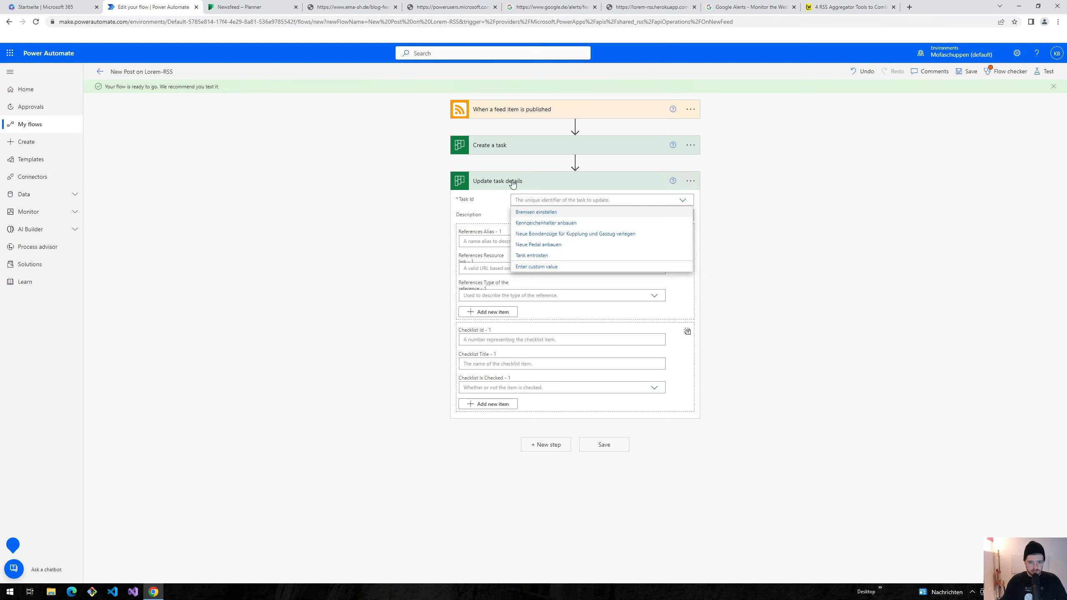
{"action": "left_click", "coordinate": [540, 267]}
{"action": "scroll", "coordinate": [756, 379], "scroll_direction": "down", "scroll_amount": 3}
{"action": "left_click", "coordinate": [734, 356]}
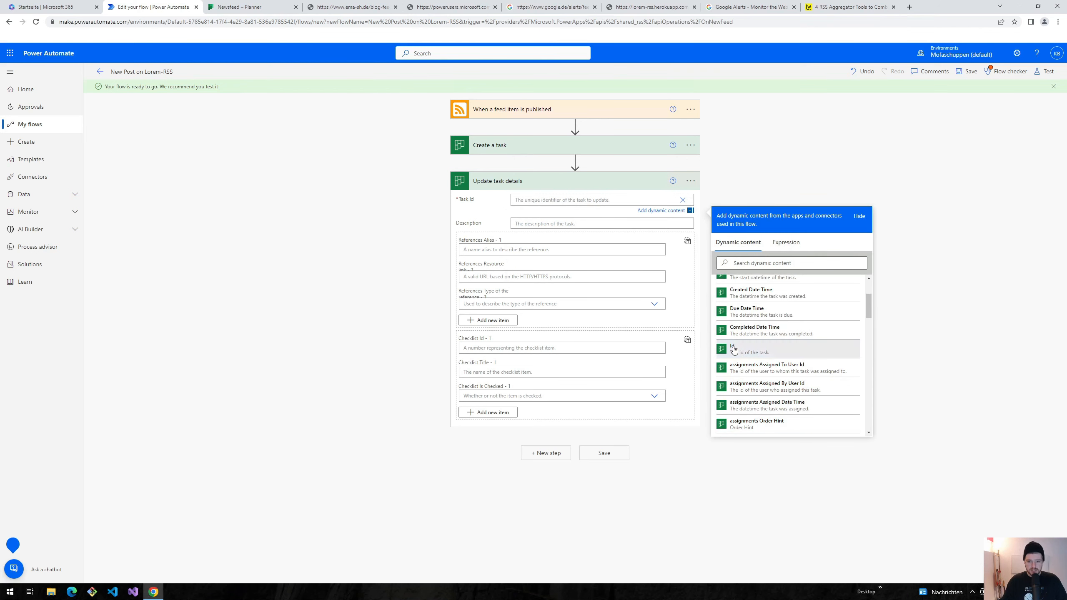
Step: Find the dynamic value Feed summary and insert it as the Description in "Update task details"
{"action": "left_click", "coordinate": [588, 224]}
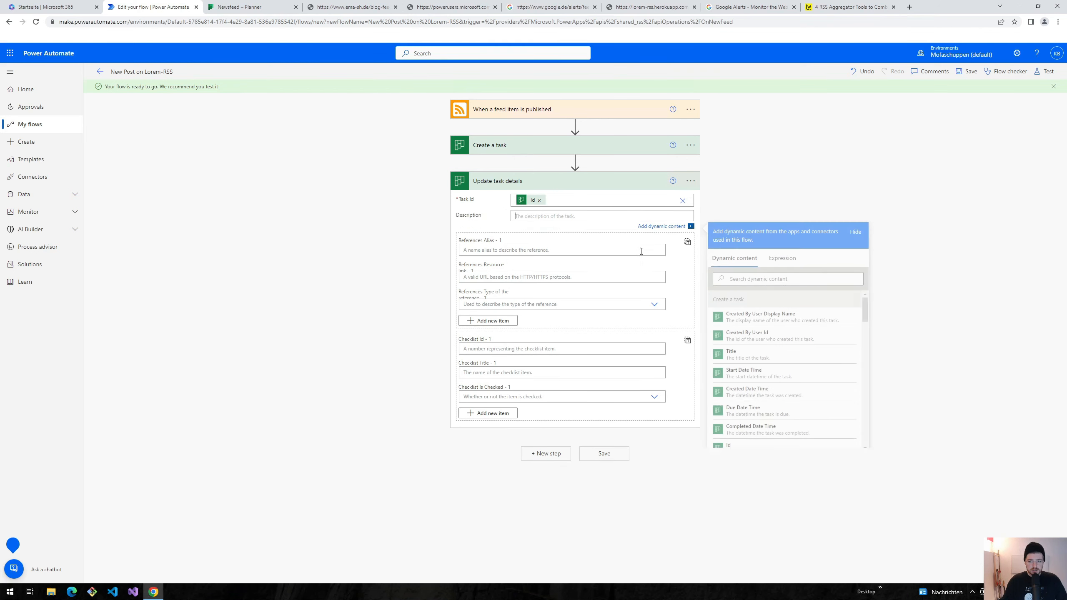
{"action": "left_click", "coordinate": [755, 279]}
{"action": "type", "text": "summr"}
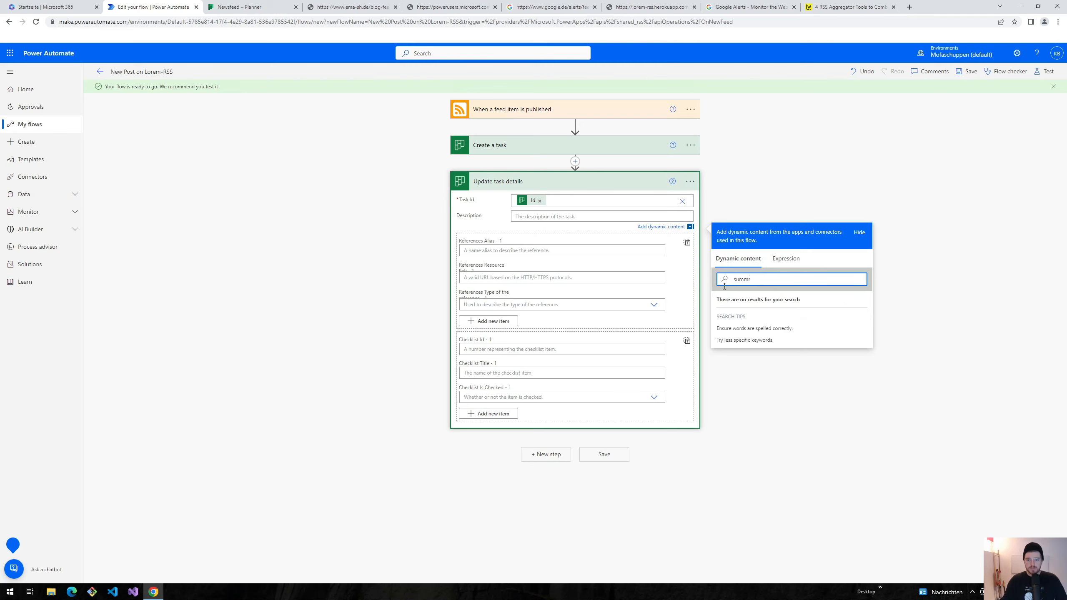
{"action": "key", "text": "BackSpace"}
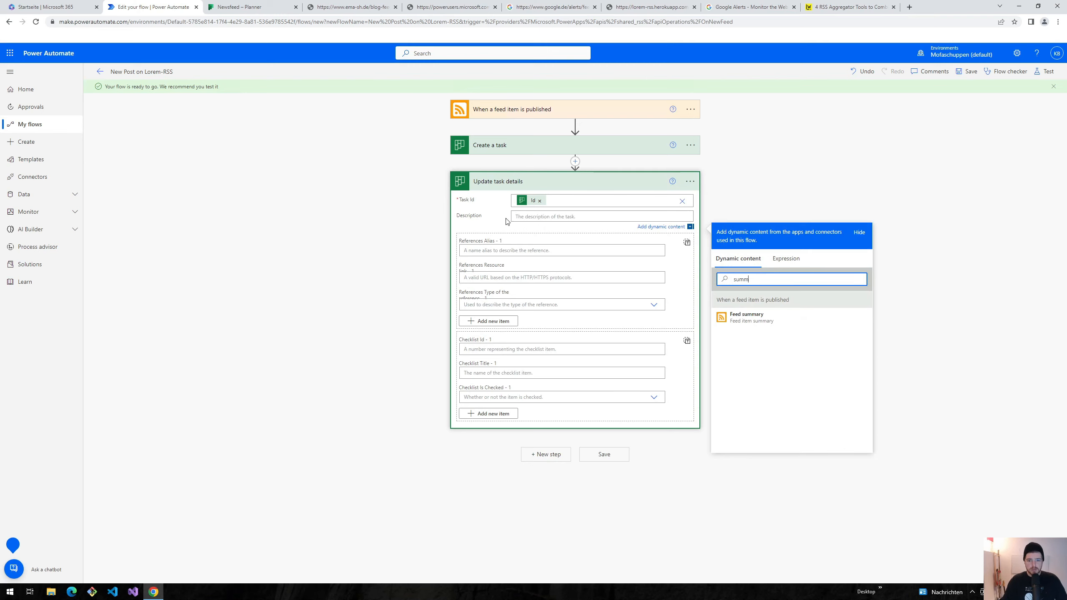
{"action": "left_click", "coordinate": [741, 314]}
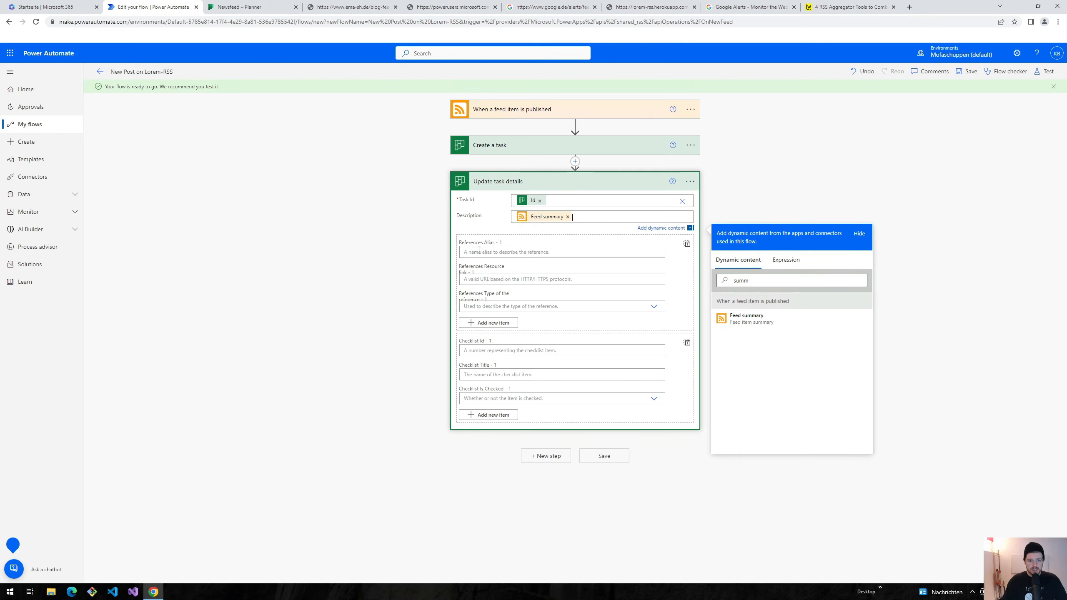
Step: Insert the dynamic value Primary feed link as the first References Resource link of "Update task details"
{"action": "left_click", "coordinate": [474, 279]}
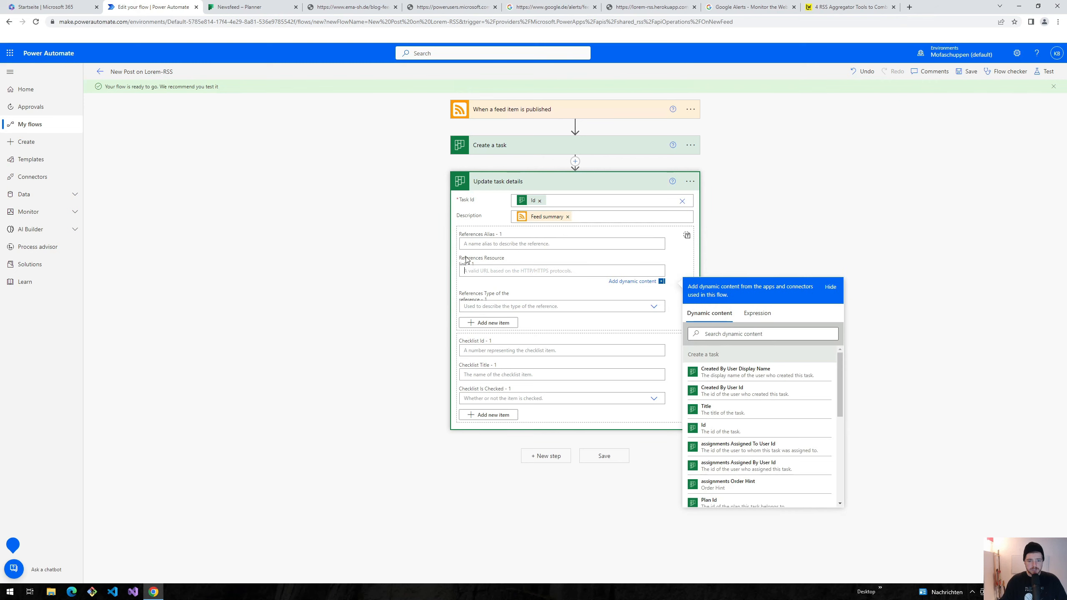
{"action": "scroll", "coordinate": [721, 429], "scroll_direction": "down", "scroll_amount": 5}
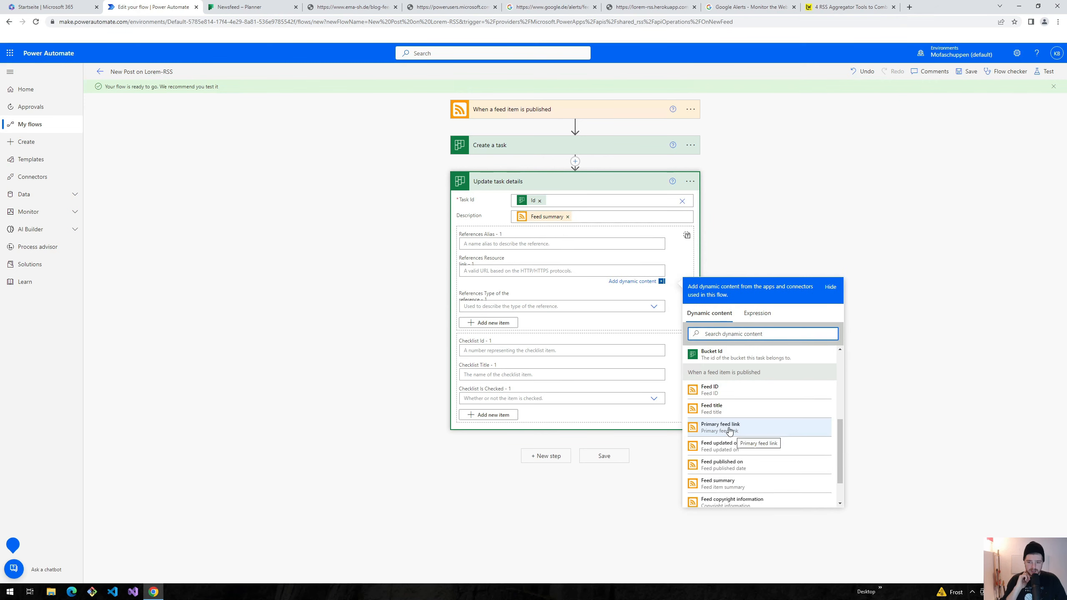
{"action": "left_click", "coordinate": [720, 427]}
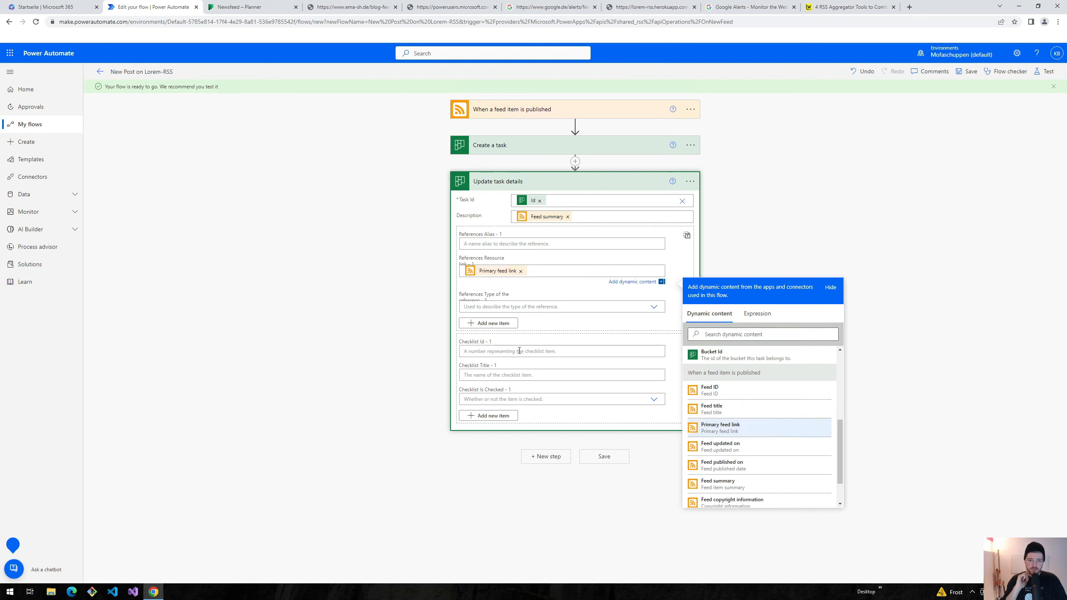
{"action": "left_click", "coordinate": [364, 282]}
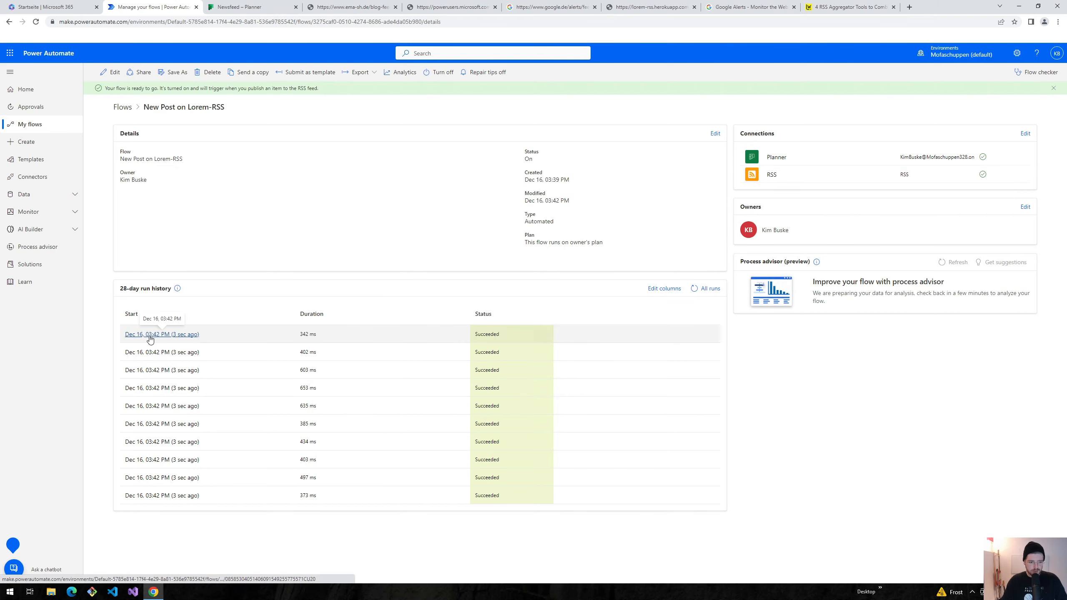
Step: Reload the ten-second Lorem RSS feed and the Newsfeed plan in Planner to check for new items
{"action": "left_click", "coordinate": [645, 10]}
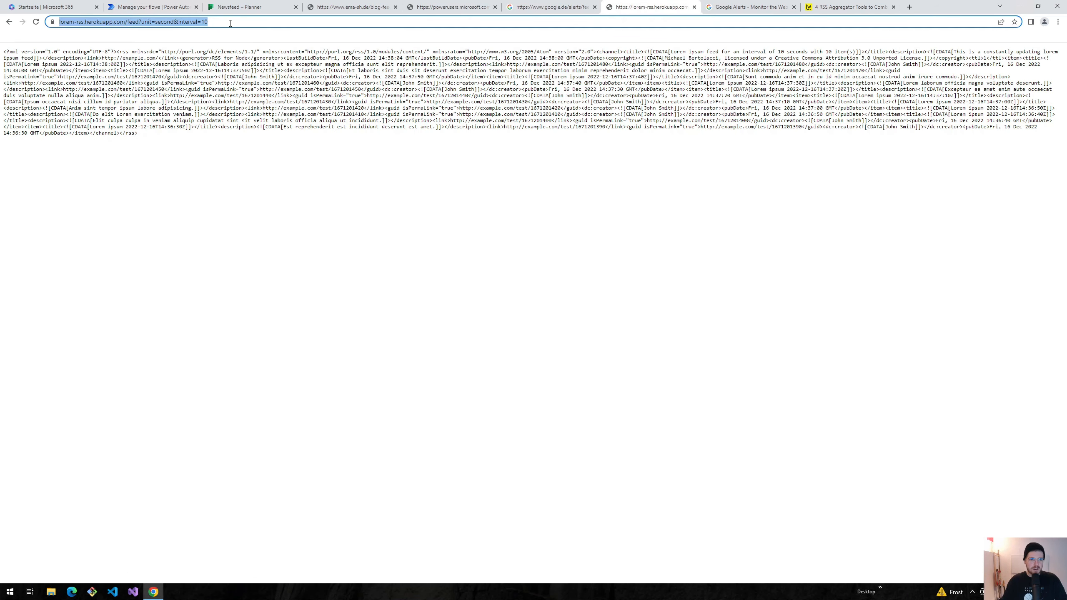
{"action": "key", "text": "F5"}
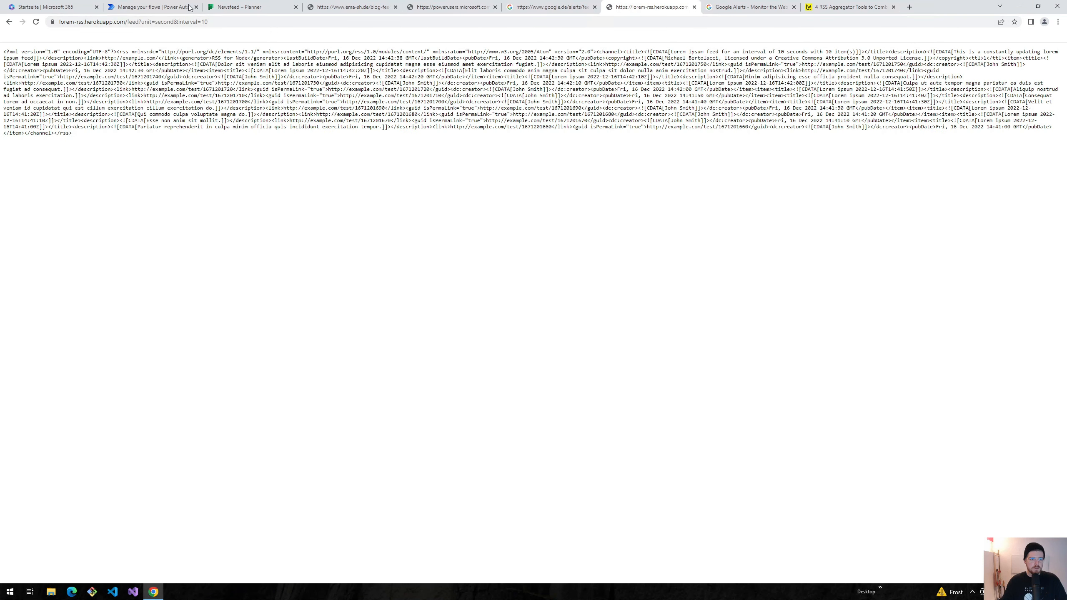
{"action": "left_click", "coordinate": [223, 8]}
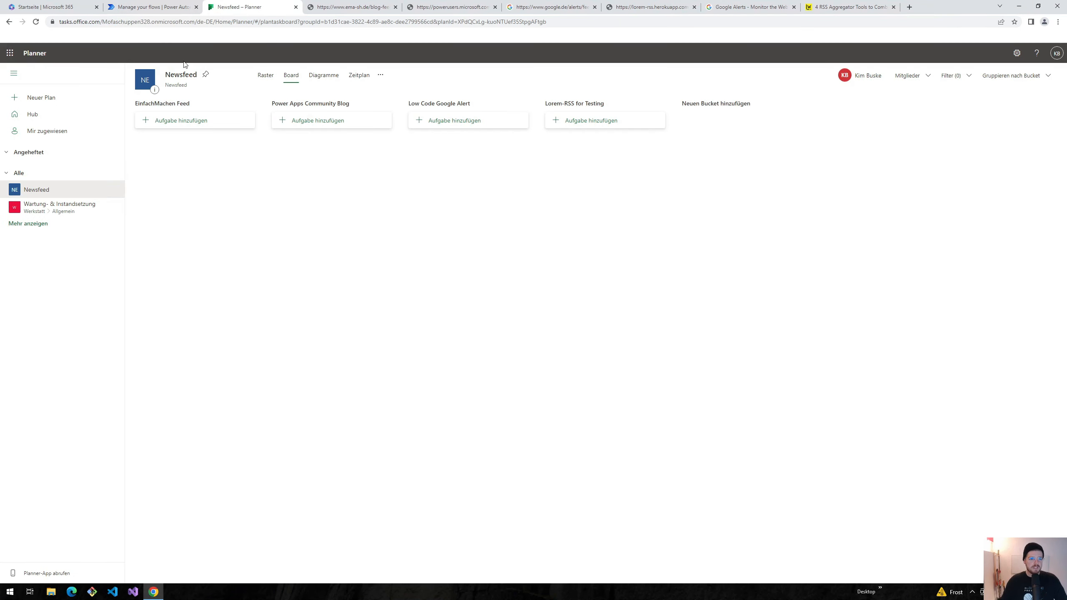
{"action": "left_click", "coordinate": [34, 22]}
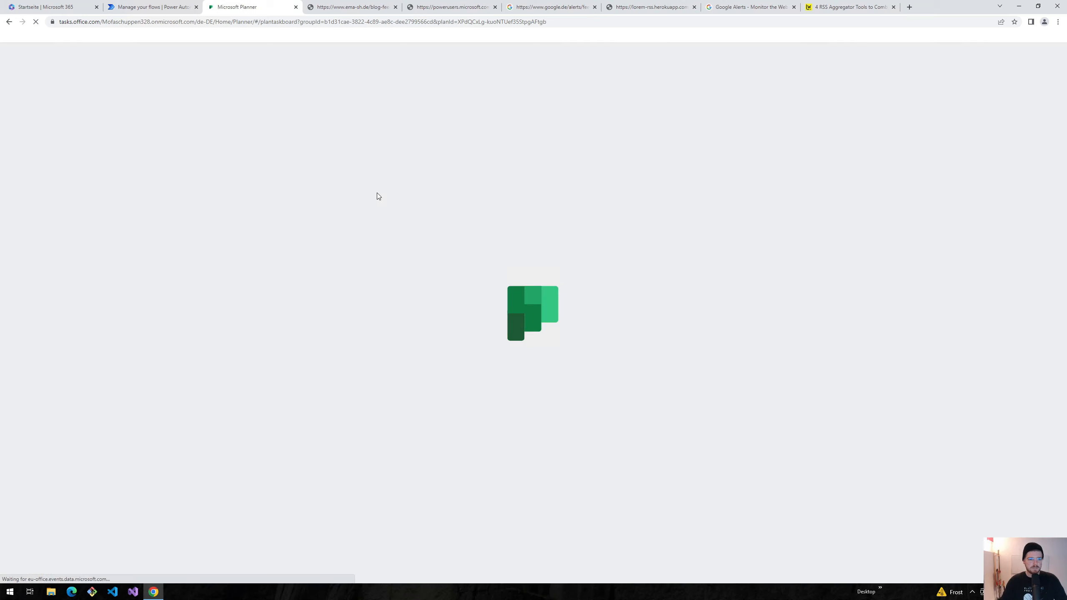
Step: Look through the tasks in the "Lorem-RSS for Testing" bucket, open "Lorem ipsum 2022-12-16T14:41:20Z", and follow its attached link
{"action": "scroll", "coordinate": [754, 207], "scroll_direction": "down", "scroll_amount": 1}
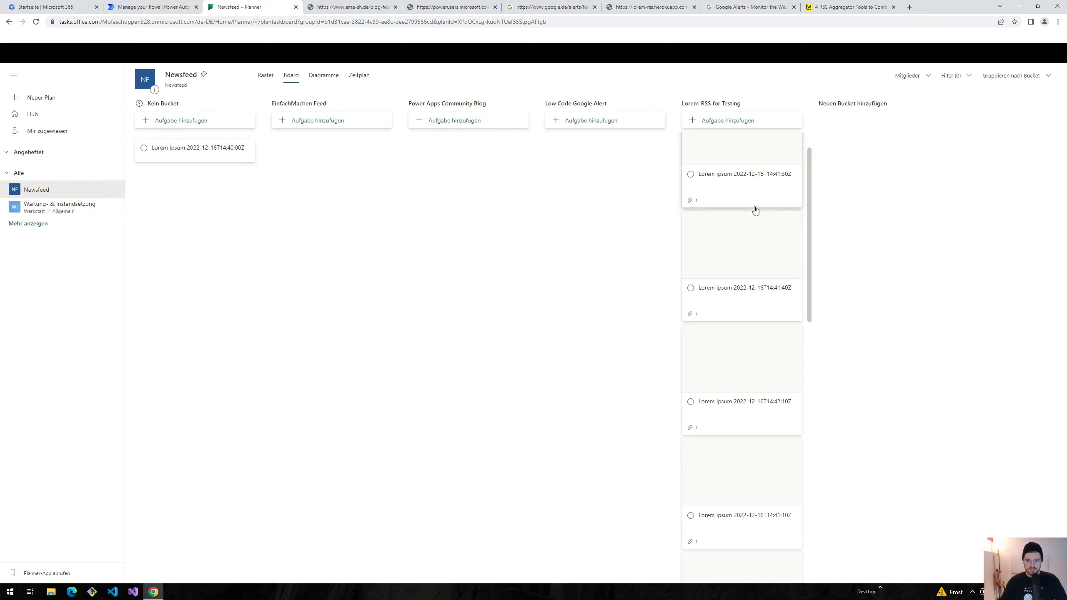
{"action": "scroll", "coordinate": [769, 312], "scroll_direction": "down", "scroll_amount": 10}
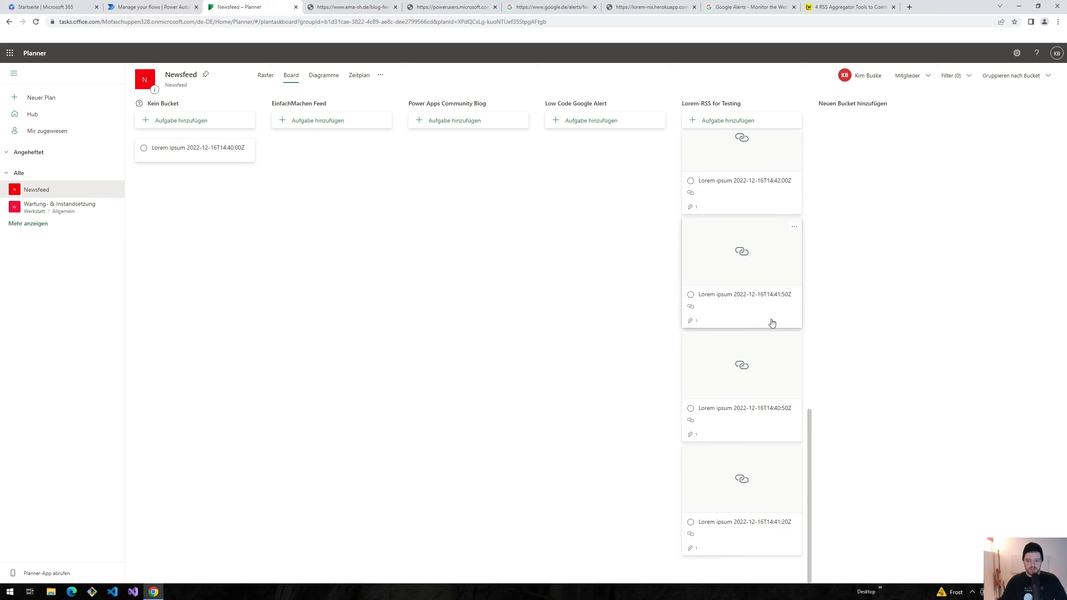
{"action": "scroll", "coordinate": [771, 322], "scroll_direction": "down", "scroll_amount": 2}
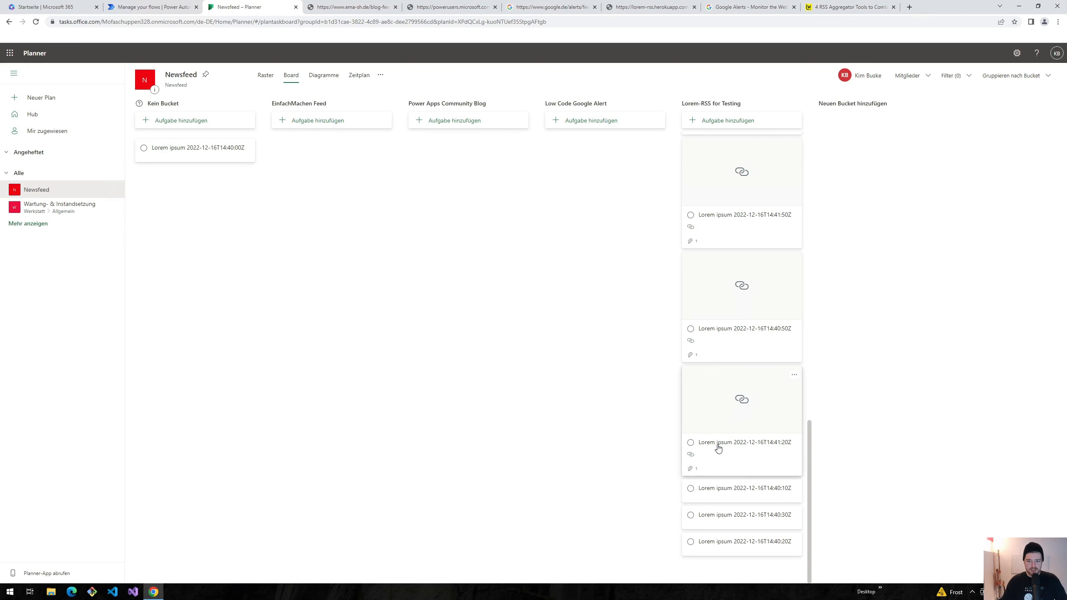
{"action": "left_click", "coordinate": [694, 447]}
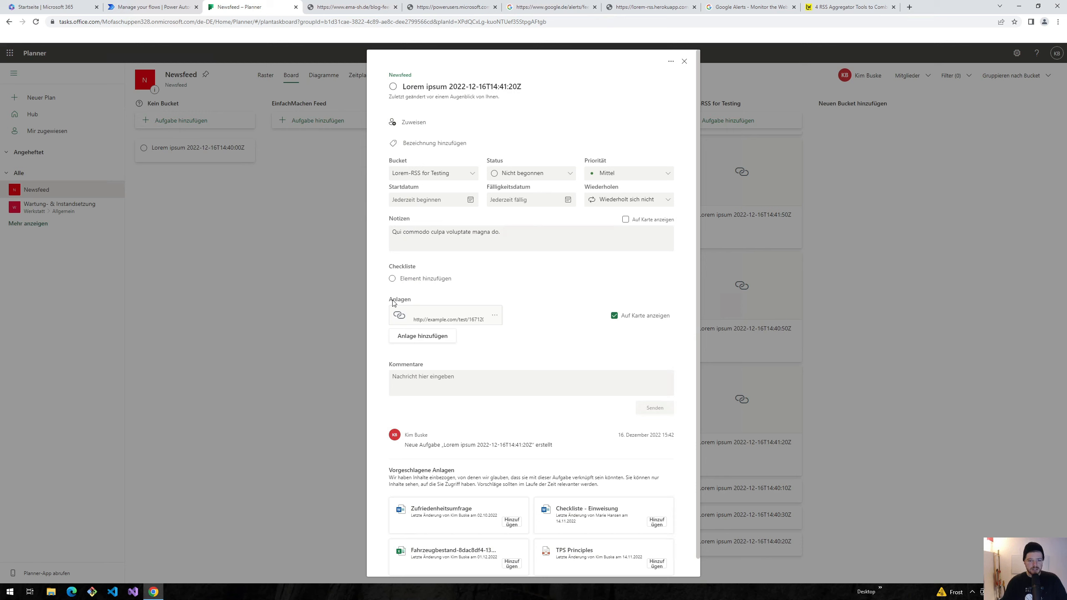
{"action": "left_click", "coordinate": [435, 320]}
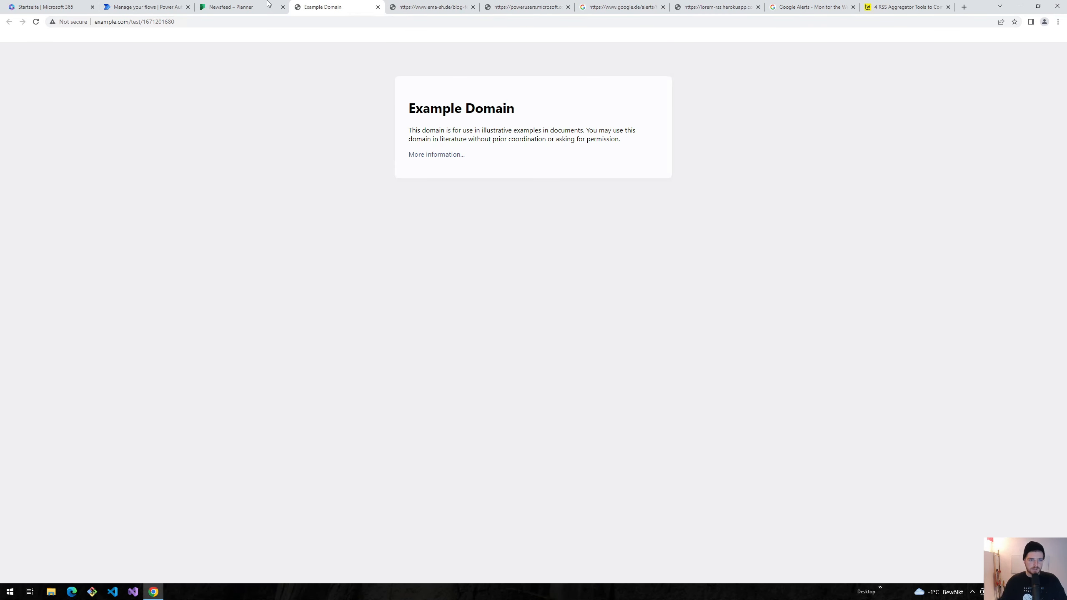
Step: Check the Lorem RSS feed, the flow's run history, the example.com page, the EinfachMachen blog feed and the Newsfeed plan in Planner
{"action": "left_click", "coordinate": [714, 7]}
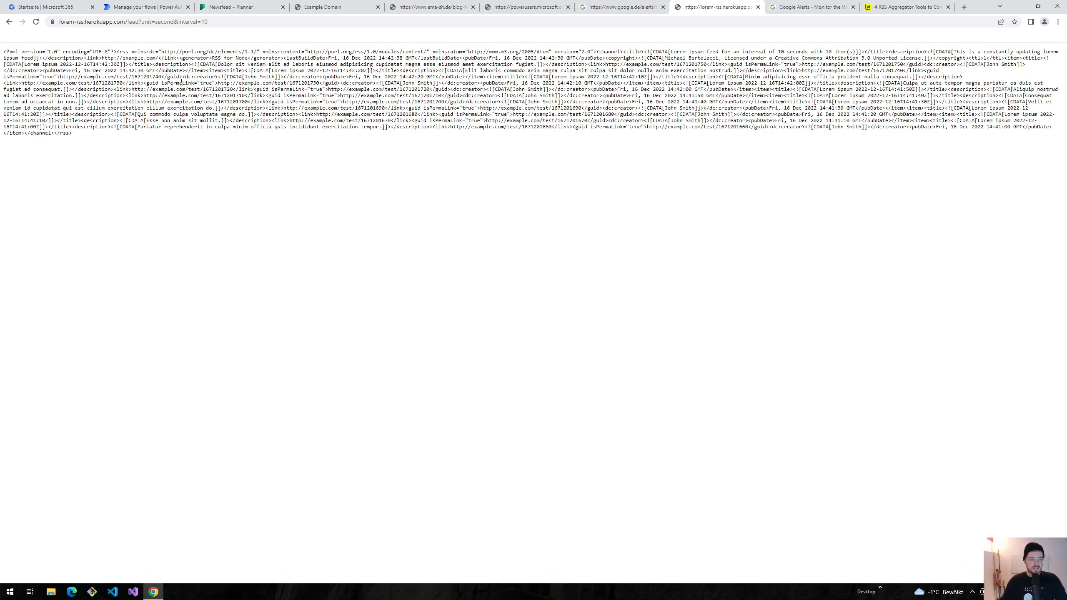
{"action": "left_click", "coordinate": [142, 5]}
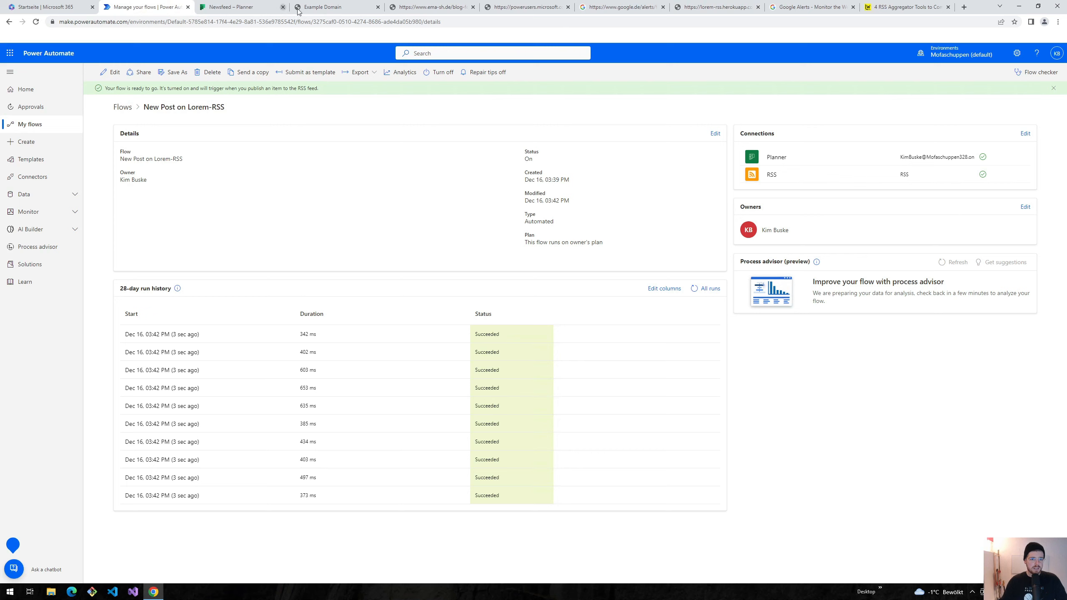
{"action": "left_click", "coordinate": [243, 8]}
{"action": "left_click", "coordinate": [319, 6]}
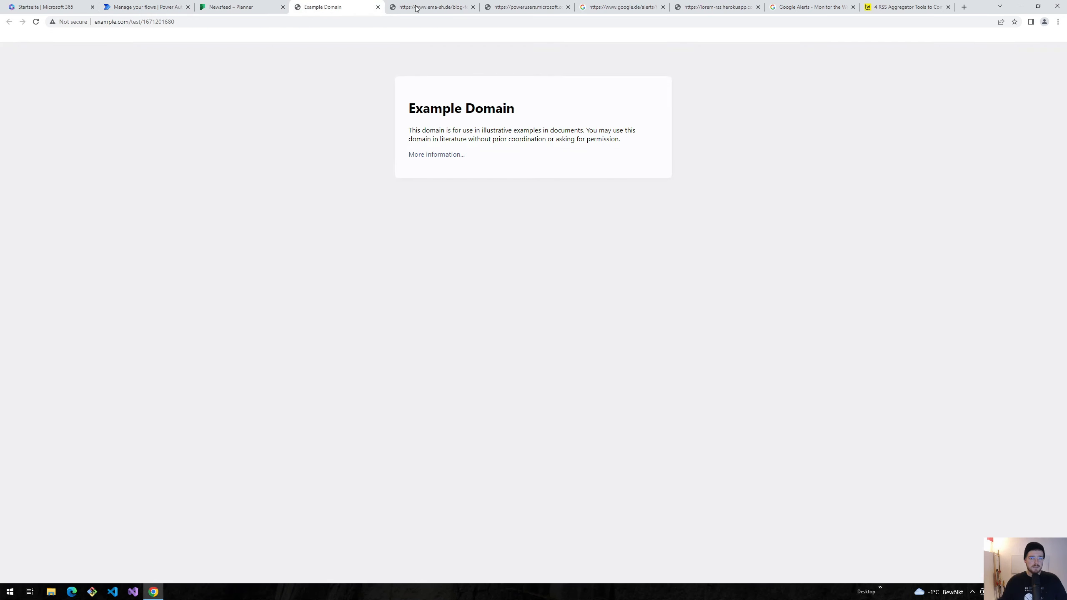
{"action": "left_click", "coordinate": [415, 8]}
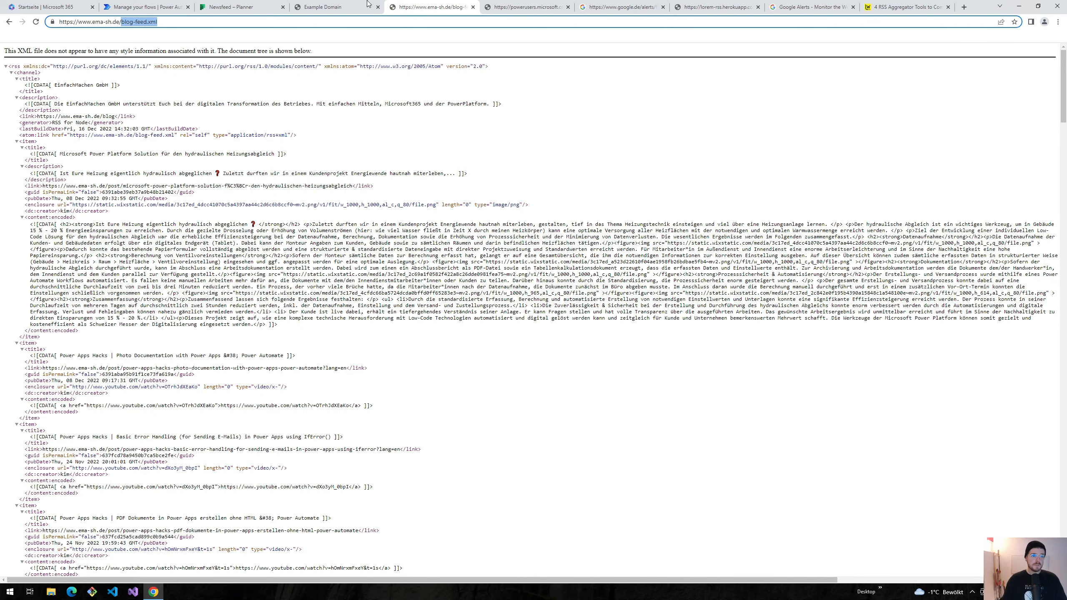
{"action": "left_click", "coordinate": [252, 5]}
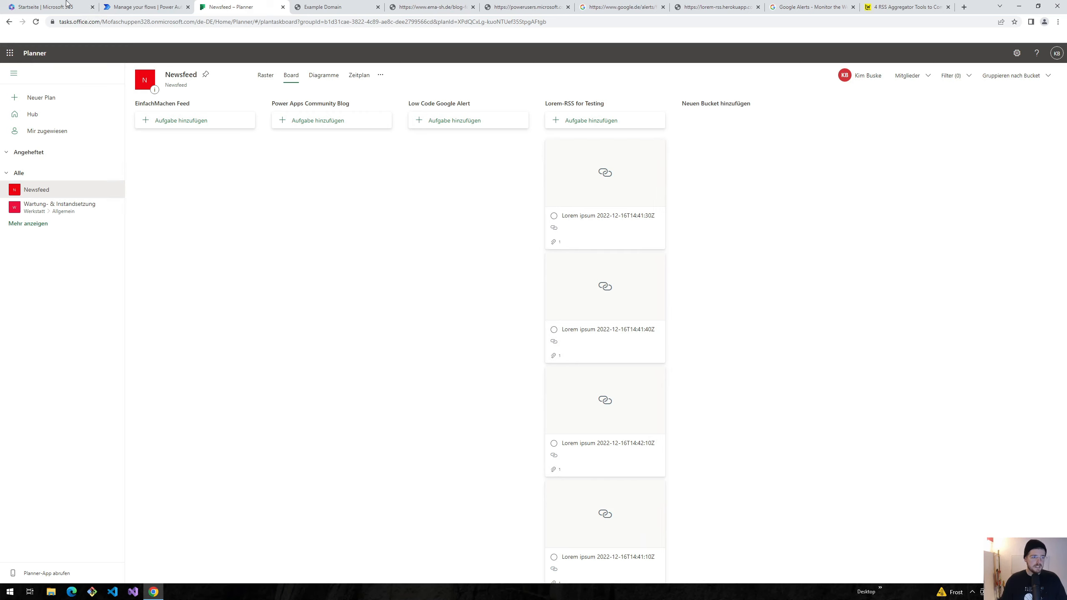
Step: Switch to SharePoint and create a blank list named "Relevant News" on the News site
{"action": "left_click", "coordinate": [55, 7]}
{"action": "left_click", "coordinate": [14, 53]}
{"action": "left_click", "coordinate": [57, 161]}
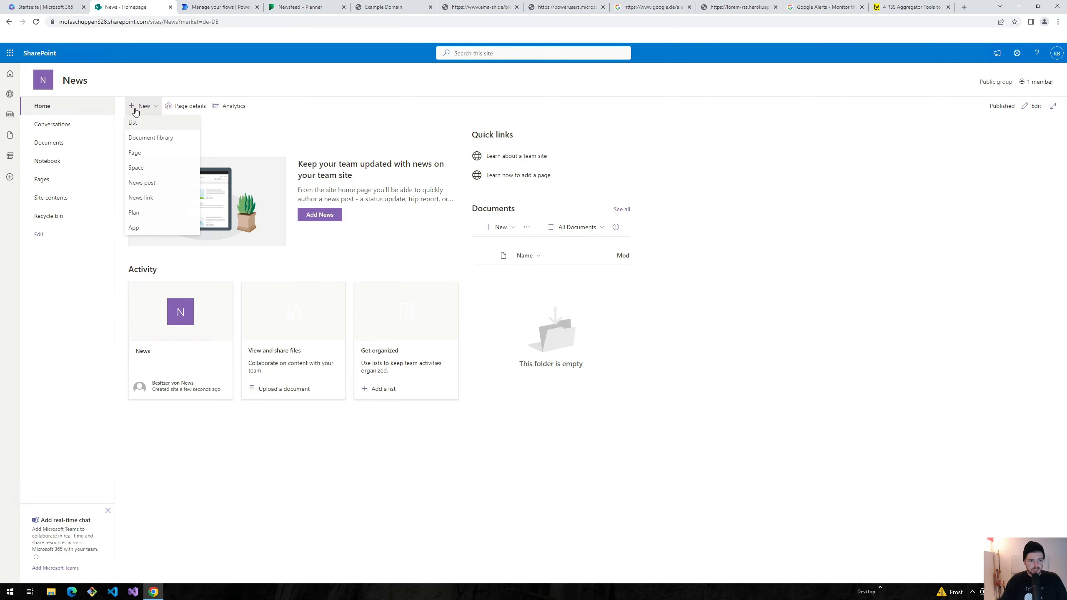
{"action": "left_click", "coordinate": [139, 124]}
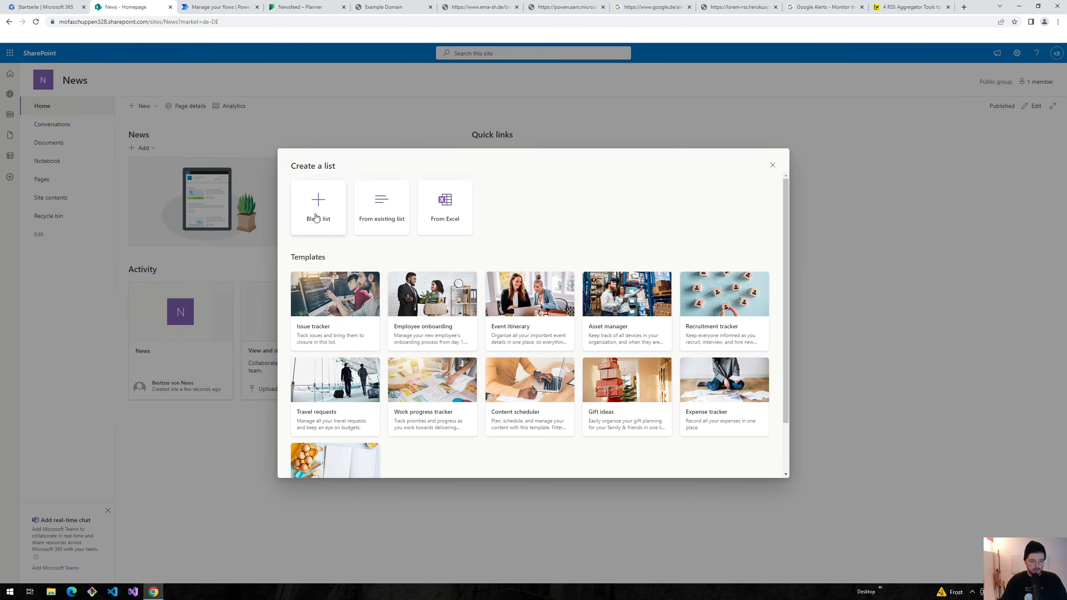
{"action": "left_click", "coordinate": [316, 217]}
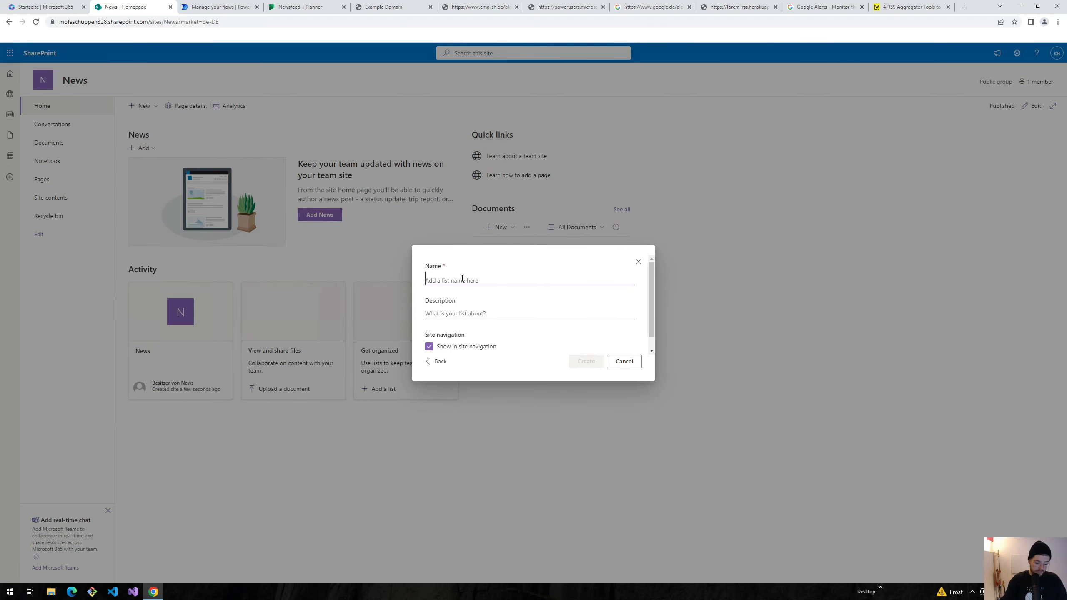
{"action": "type", "text": "Relevant News"}
{"action": "key", "text": "Return"}
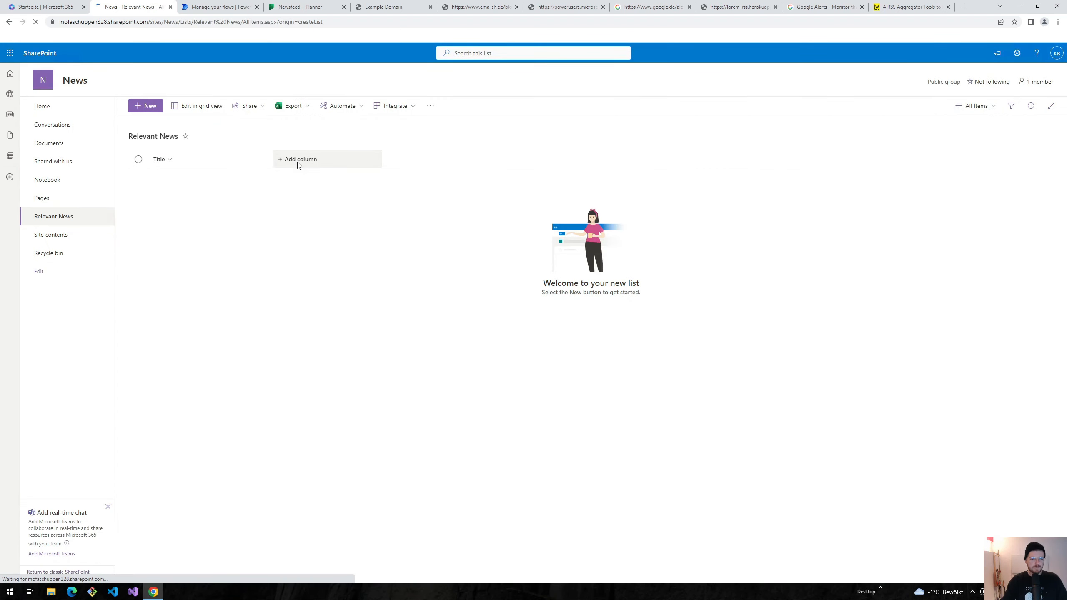
Step: Add a multiple-lines-of-text column "Summary" and a column "Link to Blogpost" to the Relevant News list
{"action": "left_click", "coordinate": [297, 159]}
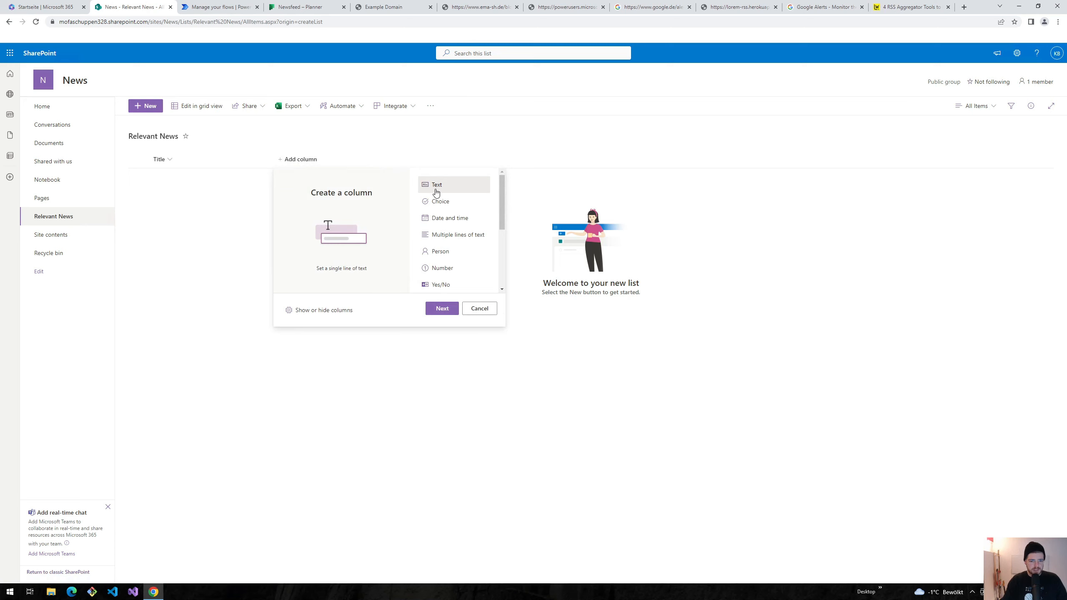
{"action": "left_click", "coordinate": [440, 235]}
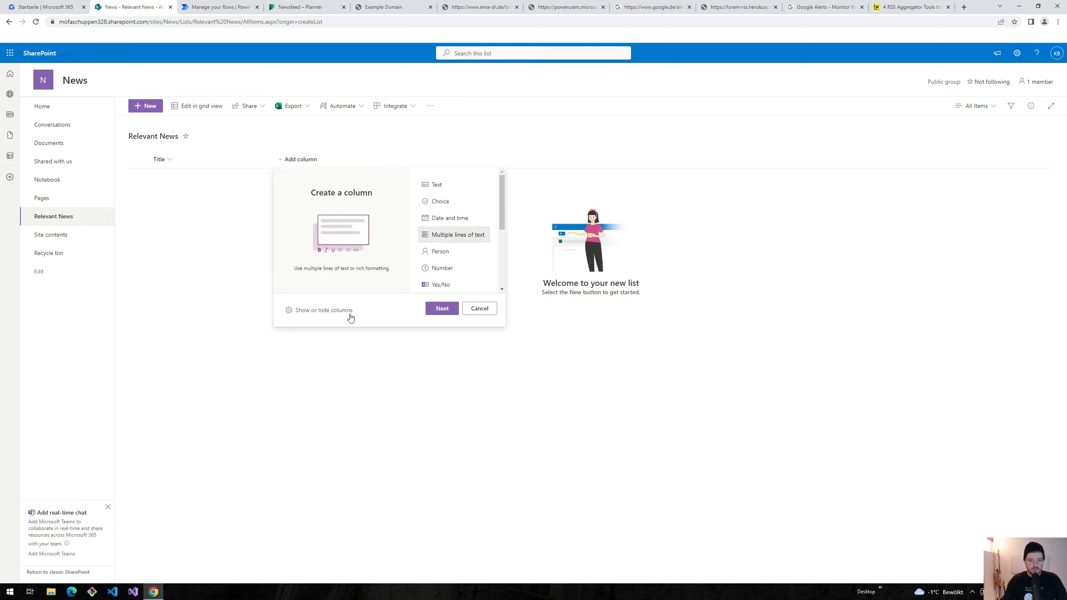
{"action": "left_click", "coordinate": [441, 308]}
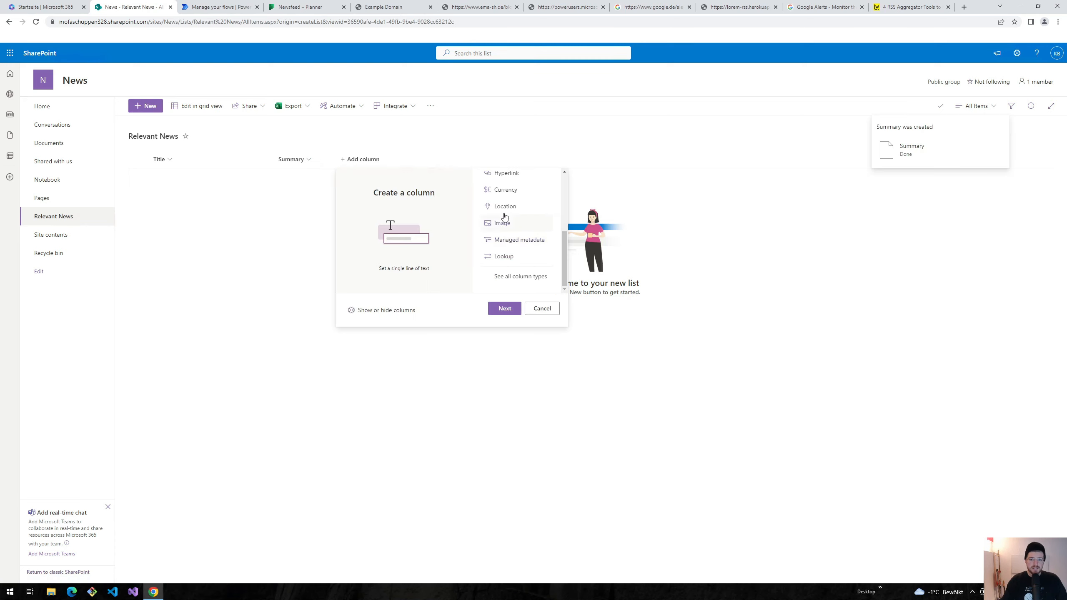
{"action": "scroll", "coordinate": [514, 205], "scroll_direction": "up", "scroll_amount": 3}
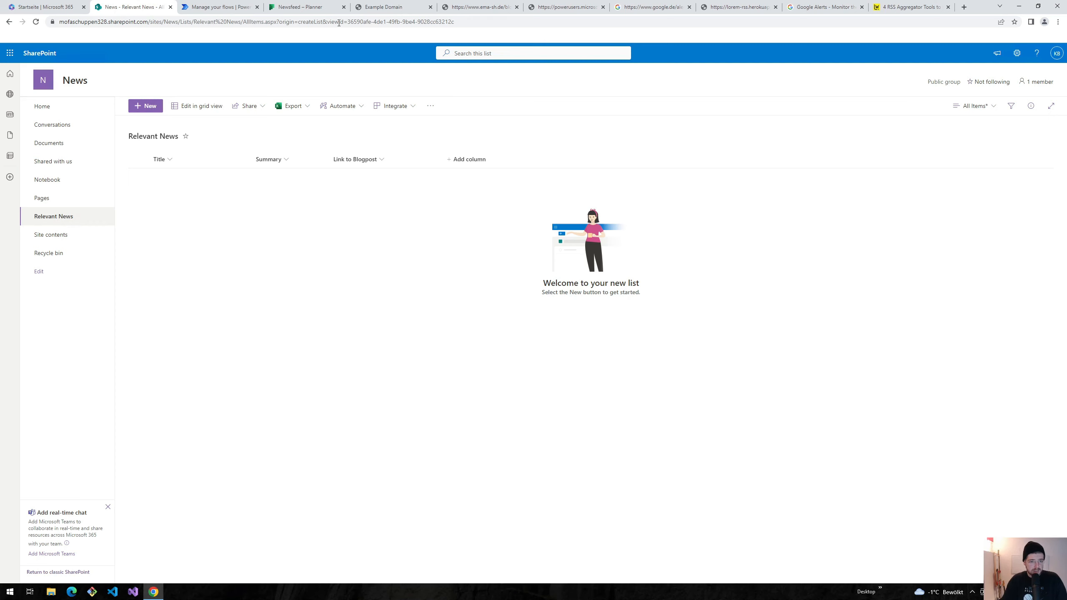
Step: Mark the task "Lorem ipsum 2022-12-16T14:41:30Z" as completed in Planner's Newsfeed plan and return to the Relevant News list
{"action": "left_click", "coordinate": [285, 5]}
{"action": "left_click", "coordinate": [657, 147]}
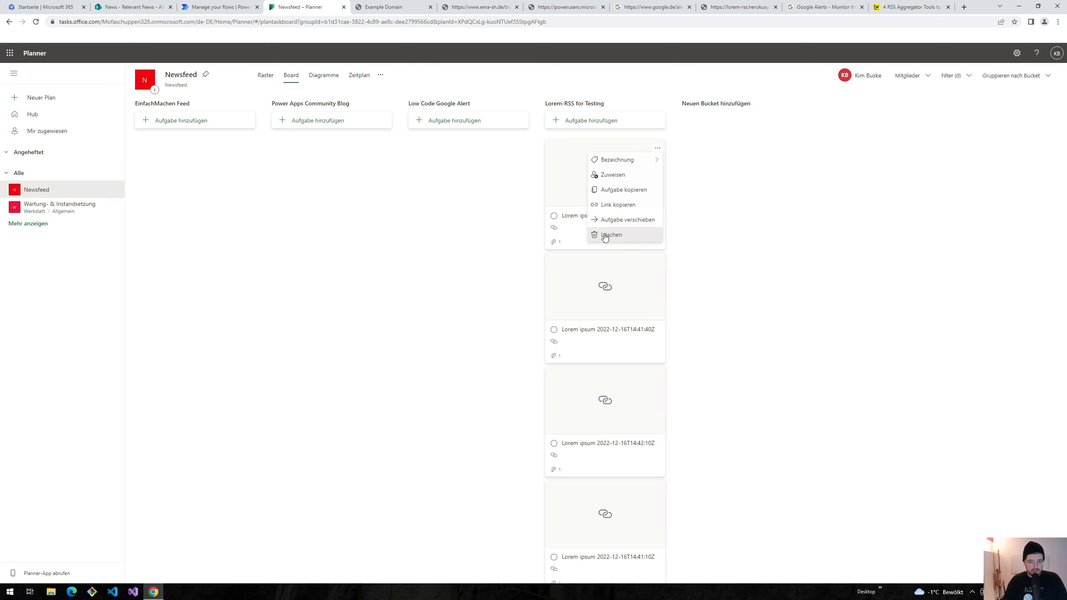
{"action": "left_click", "coordinate": [565, 217]}
{"action": "left_click", "coordinate": [553, 216]}
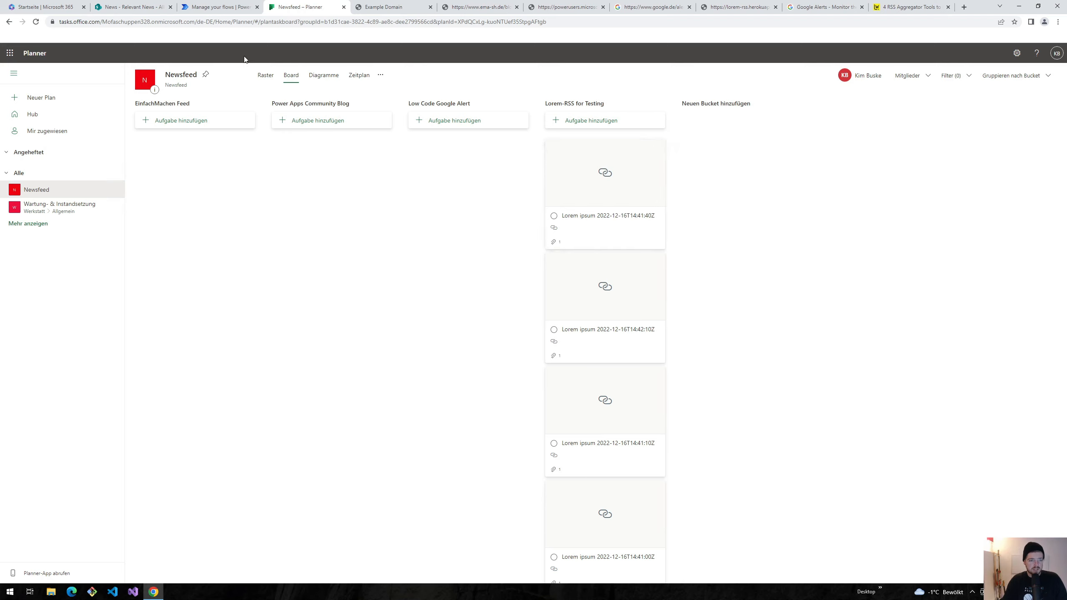
{"action": "left_click", "coordinate": [159, 7]}
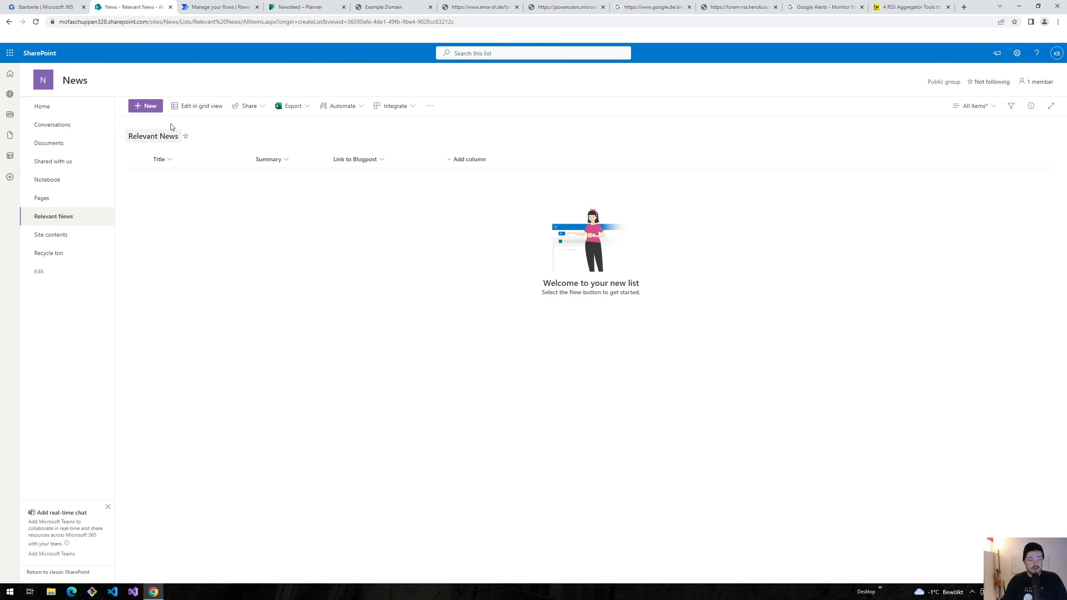
Step: Switch to Power Automate and start a new automated cloud flow named "Create item in 'Relevant News'"
{"action": "left_click", "coordinate": [261, 5]}
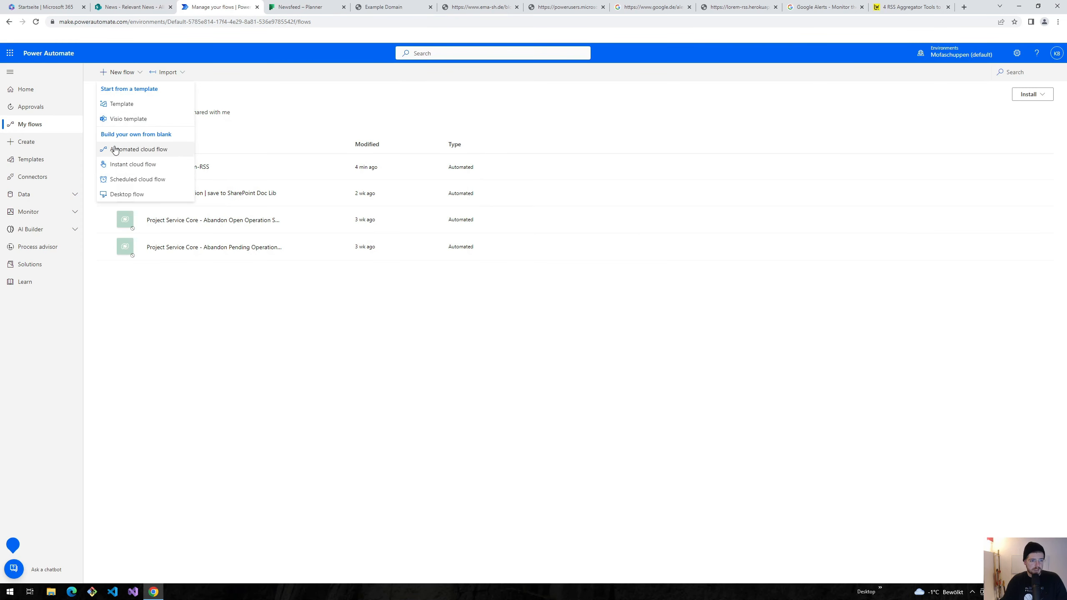
{"action": "left_click", "coordinate": [114, 146]}
{"action": "left_click", "coordinate": [566, 237]}
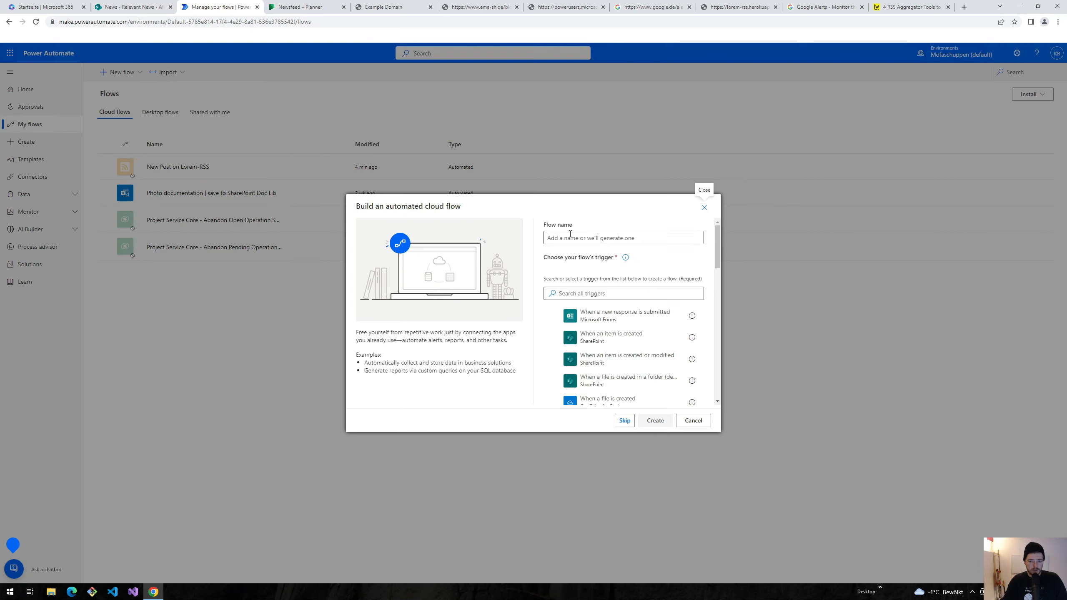
{"action": "type", "text": "Create"}
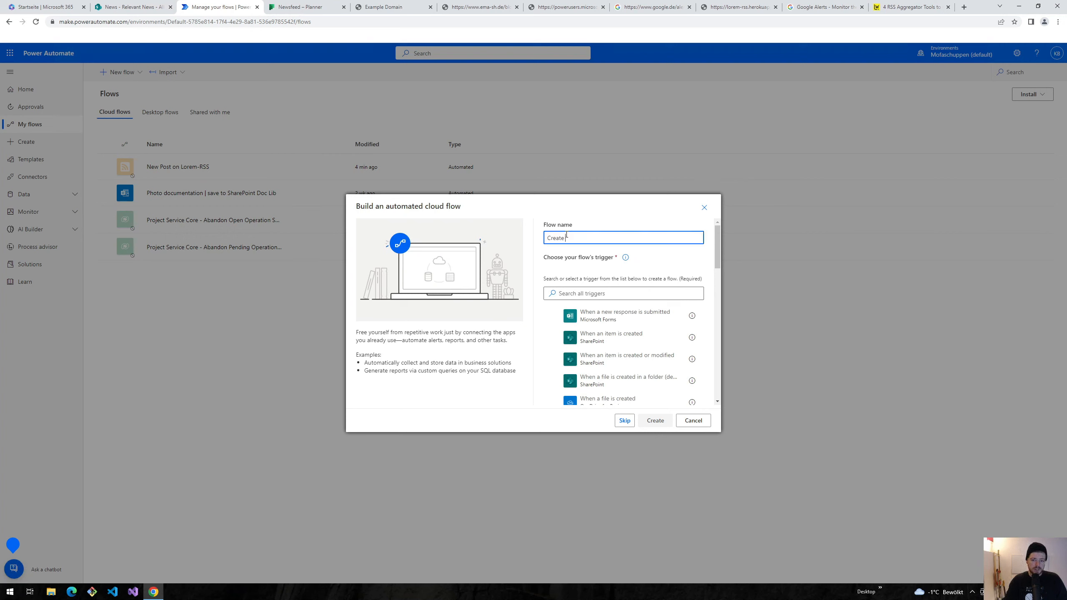
{"action": "type", "text": " item in 'Relevant News'"}
Step: Find the Planner trigger "When a task is completed" and create the flow with it
{"action": "left_click", "coordinate": [567, 293]}
{"action": "type", "text": "planner"}
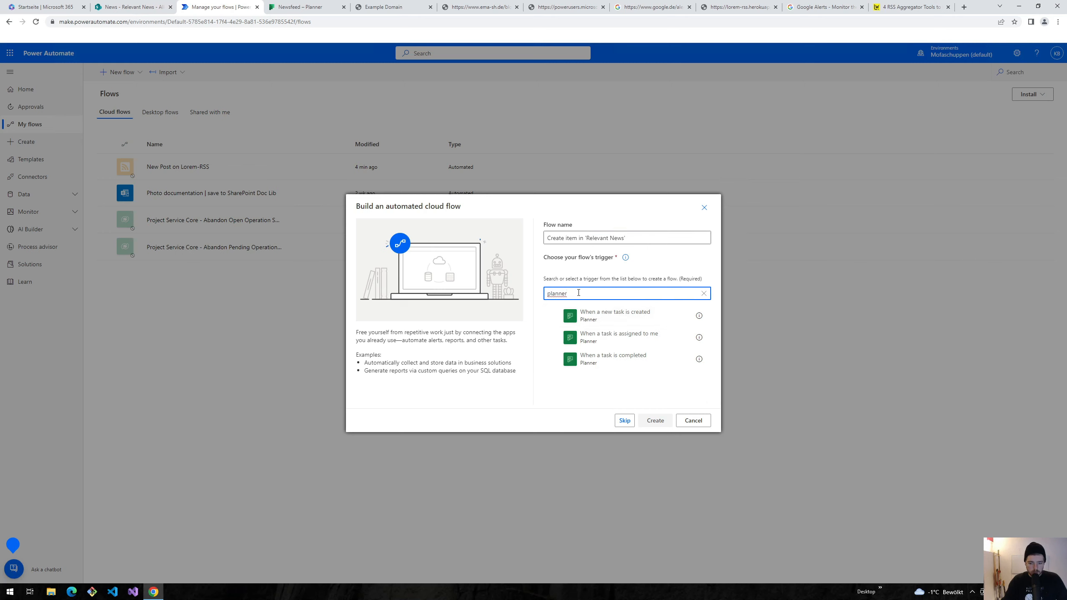
{"action": "left_click_drag", "start_coordinate": [567, 293], "coordinate": [529, 293]}
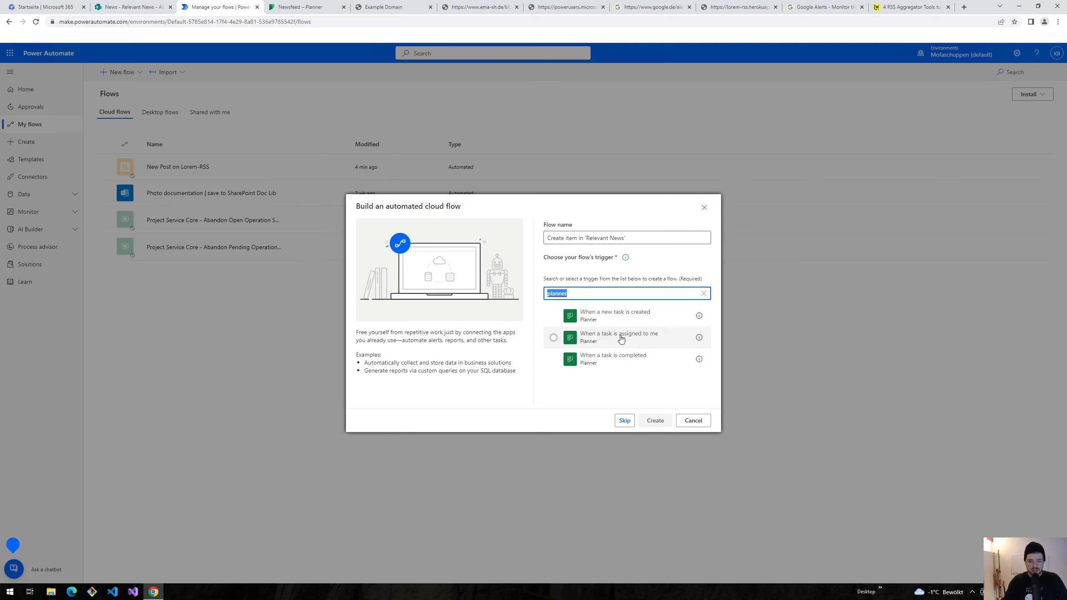
{"action": "left_click", "coordinate": [600, 364]}
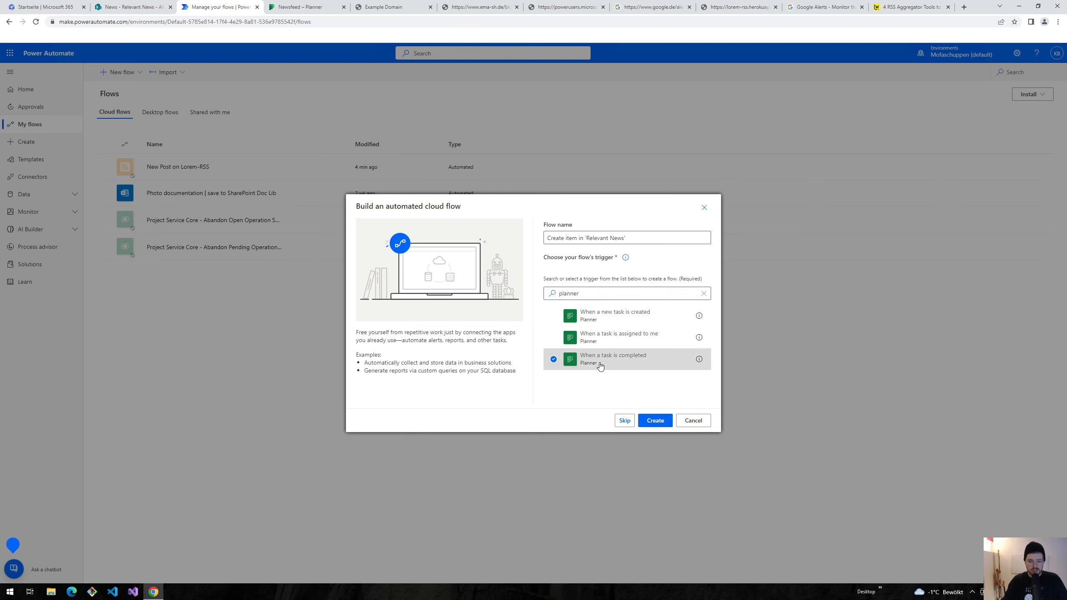
{"action": "left_click", "coordinate": [655, 422]}
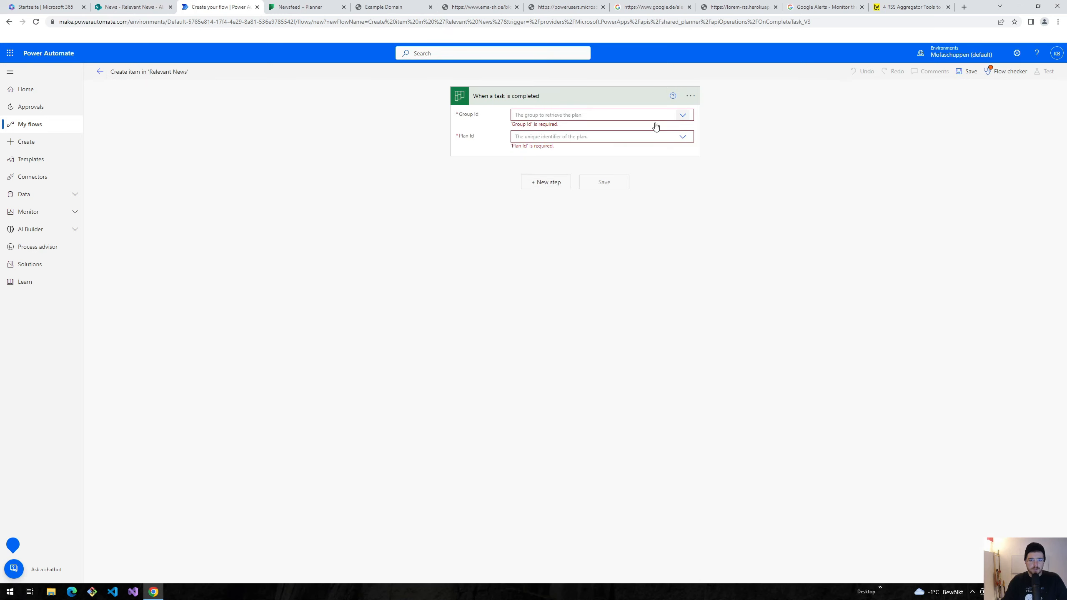
Step: Set both the Group Id and the Plan Id of the "When a task is completed" trigger to Newsfeed
{"action": "left_click", "coordinate": [654, 118]}
{"action": "left_click", "coordinate": [523, 171]}
{"action": "left_click", "coordinate": [525, 143]}
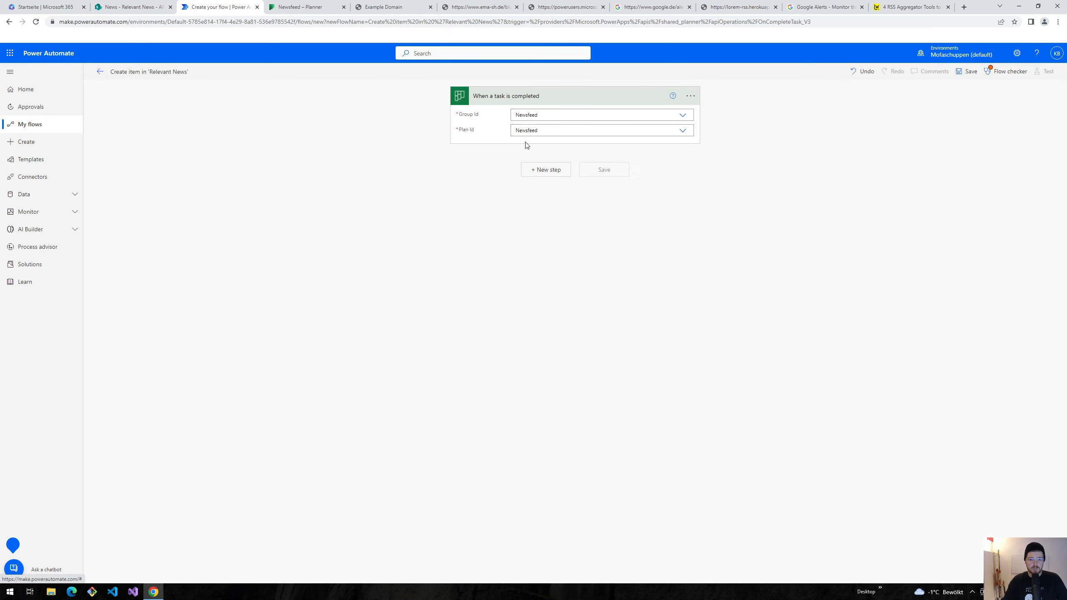
Step: Add the Planner action "Get task details" after the trigger, with the completed task's Id as Task Id
{"action": "left_click", "coordinate": [538, 171]}
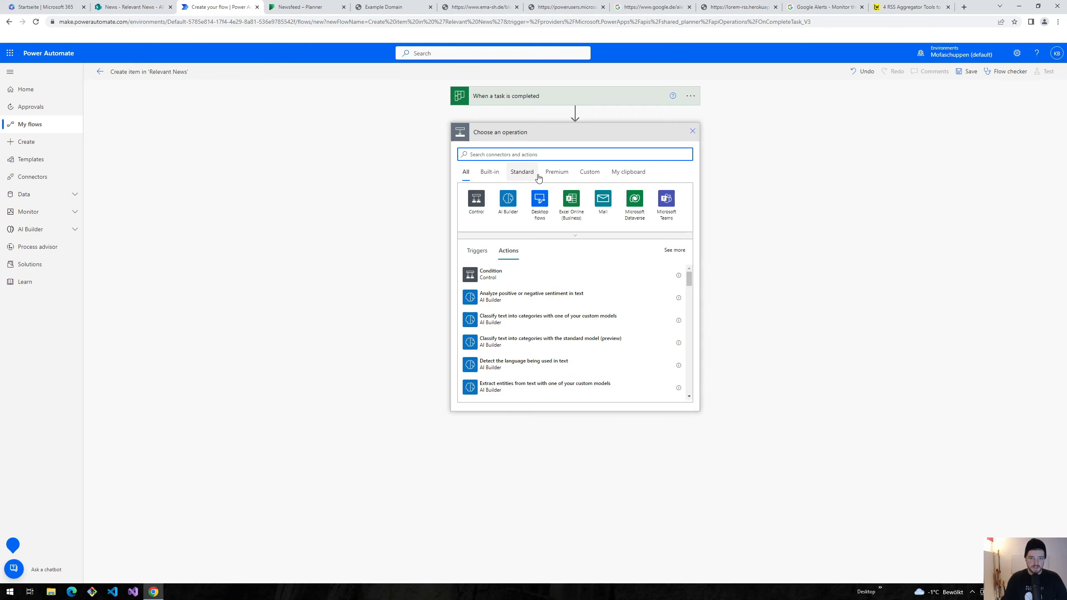
{"action": "type", "text": "planner"}
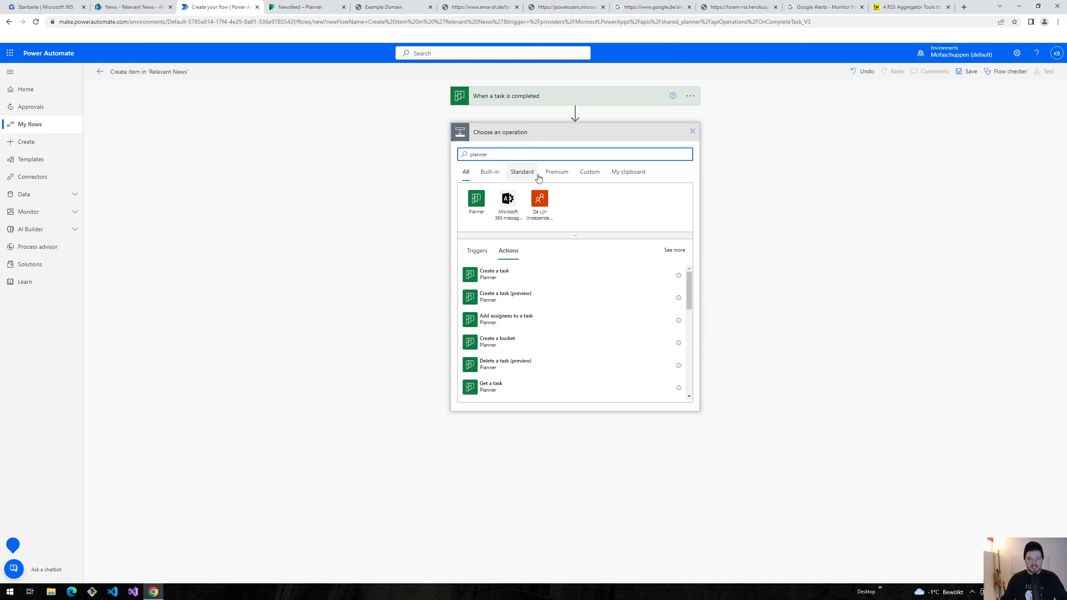
{"action": "scroll", "coordinate": [532, 305], "scroll_direction": "down", "scroll_amount": 10}
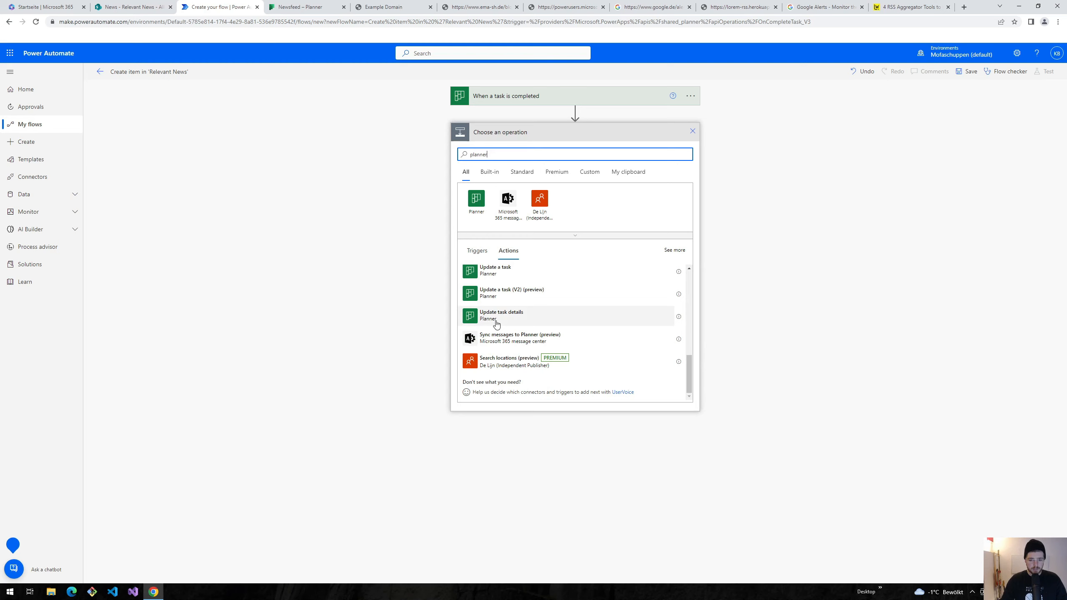
{"action": "scroll", "coordinate": [496, 322], "scroll_direction": "up", "scroll_amount": 10}
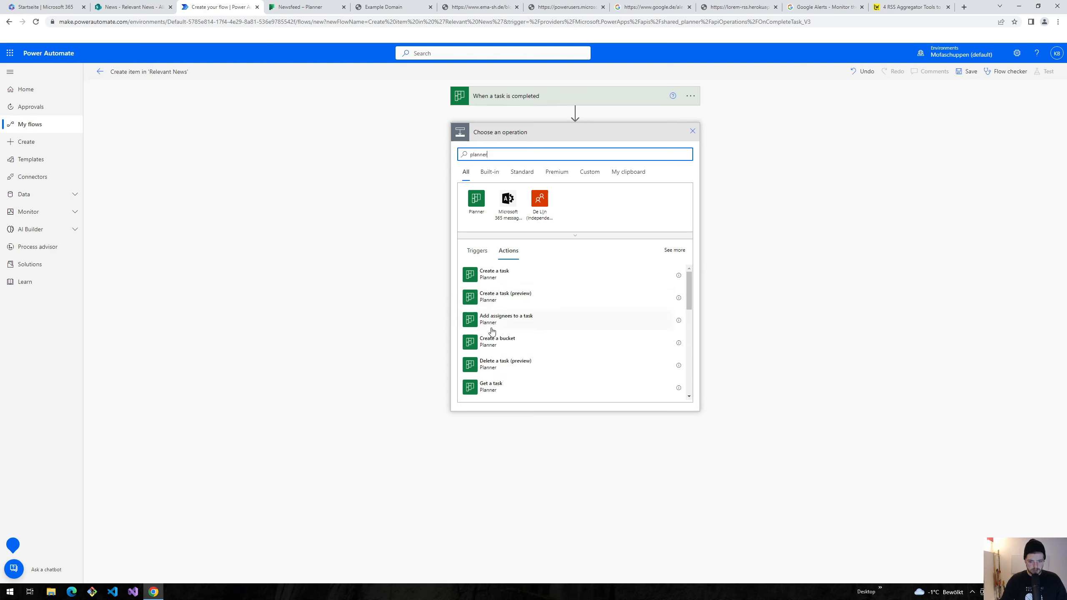
{"action": "scroll", "coordinate": [496, 296], "scroll_direction": "down", "scroll_amount": 2}
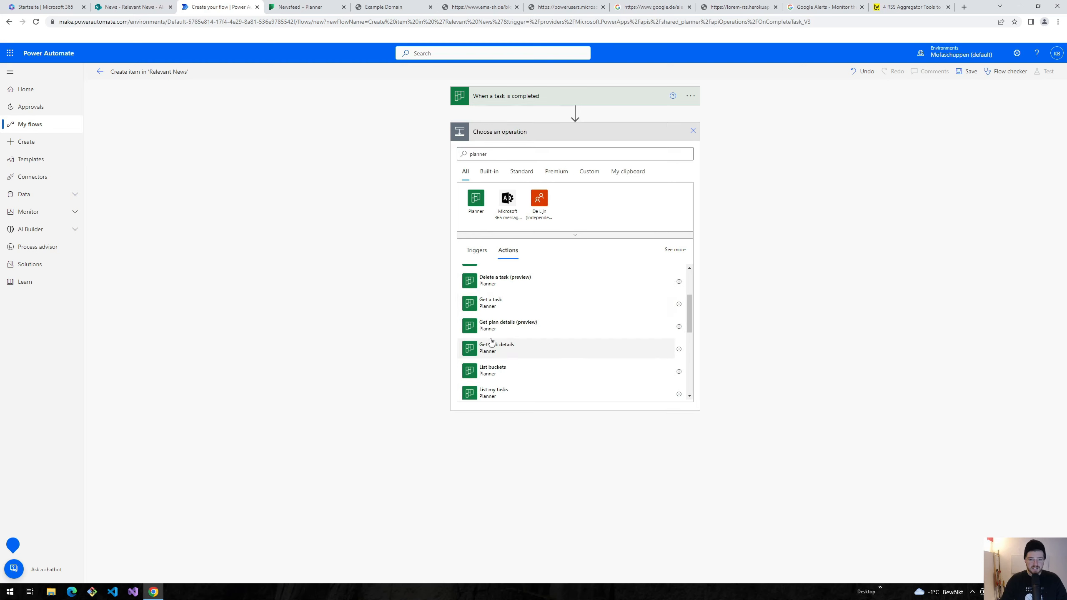
{"action": "left_click", "coordinate": [493, 345]}
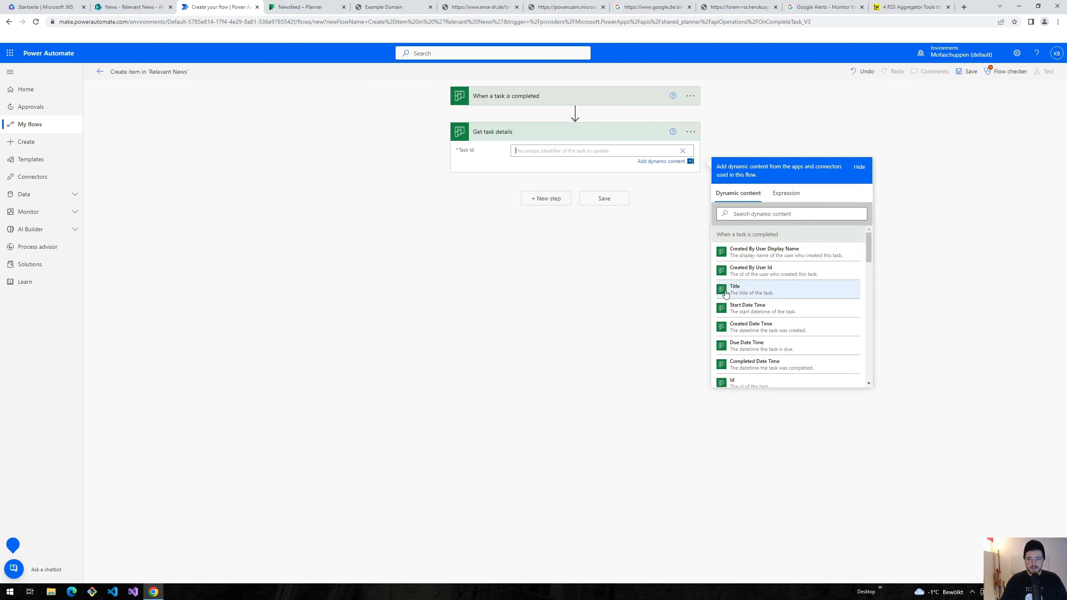
{"action": "scroll", "coordinate": [724, 361], "scroll_direction": "down", "scroll_amount": 1}
{"action": "left_click", "coordinate": [733, 341]}
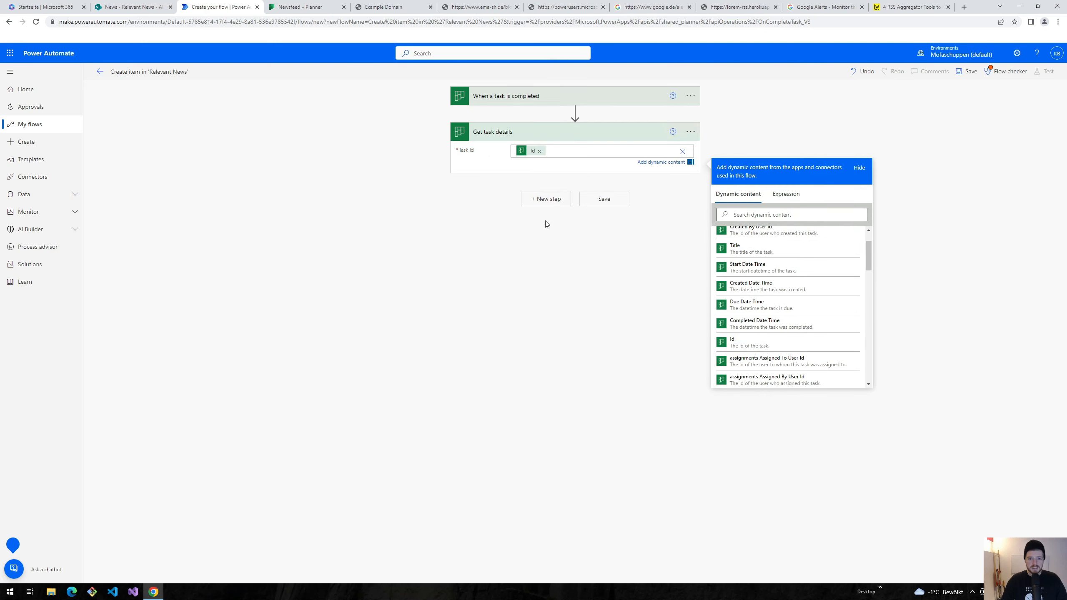
Step: Add the SharePoint action "Create item" after the "Get task details" action
{"action": "left_click", "coordinate": [536, 201]}
{"action": "type", "text": "create"}
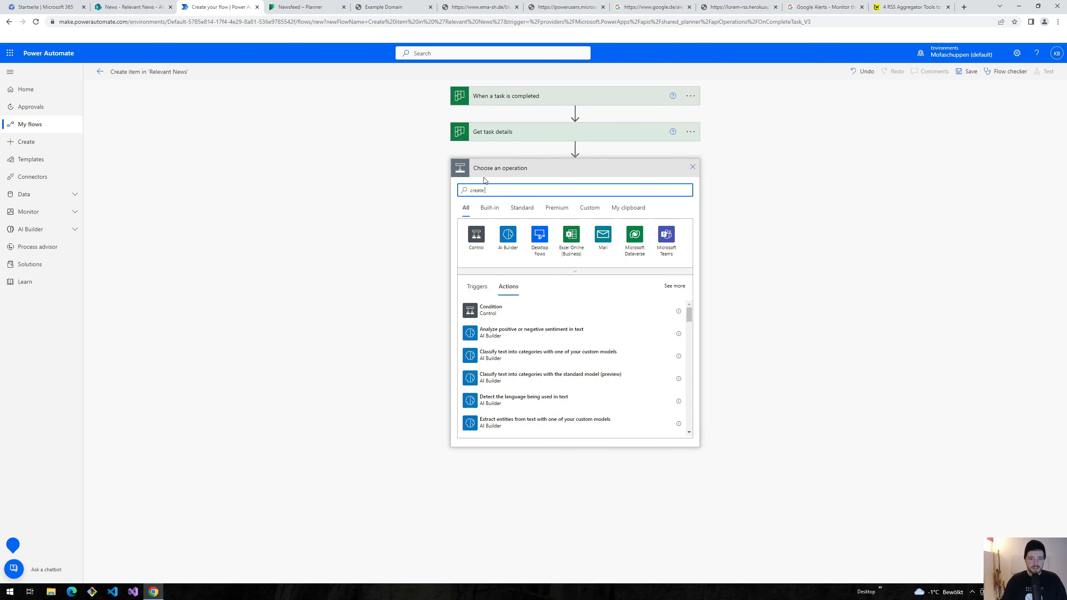
{"action": "type", "text": " item"}
{"action": "left_click", "coordinate": [485, 235]}
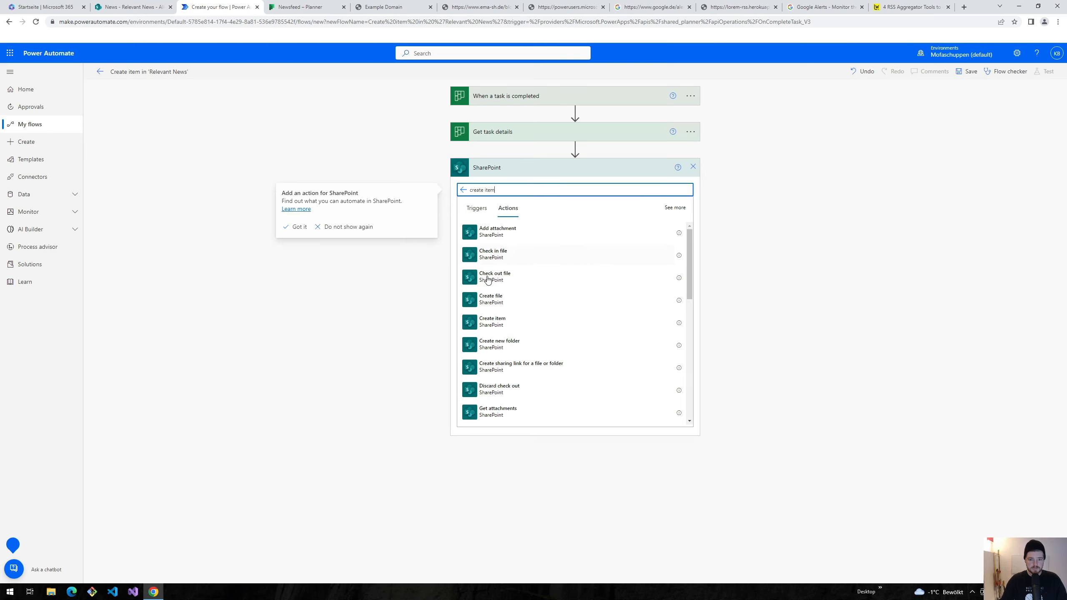
{"action": "left_click", "coordinate": [488, 318]}
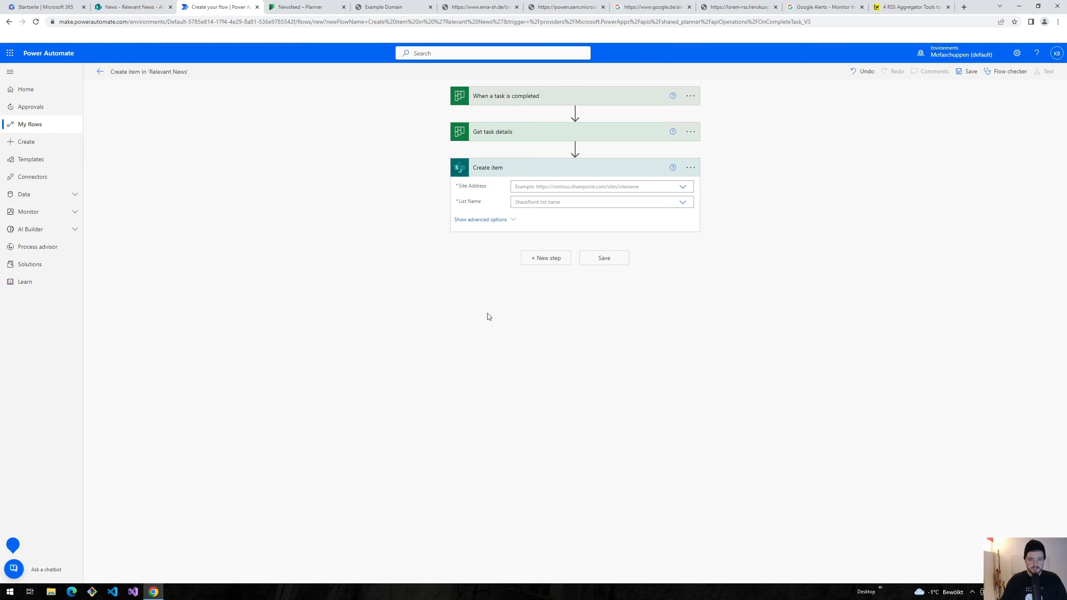
{"action": "left_click", "coordinate": [681, 186]}
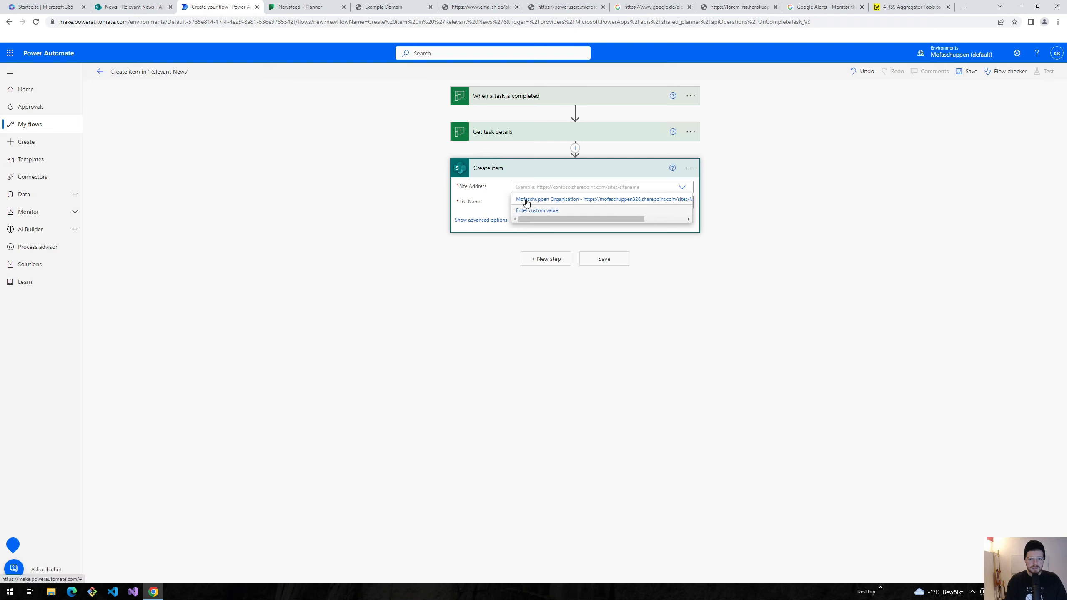
{"action": "left_click", "coordinate": [519, 210]}
{"action": "type", "text": "https://mofaschuppen328.sharepoint.com/sites/News/Lists/Relevant%20News"}
{"action": "left_click", "coordinate": [551, 235]}
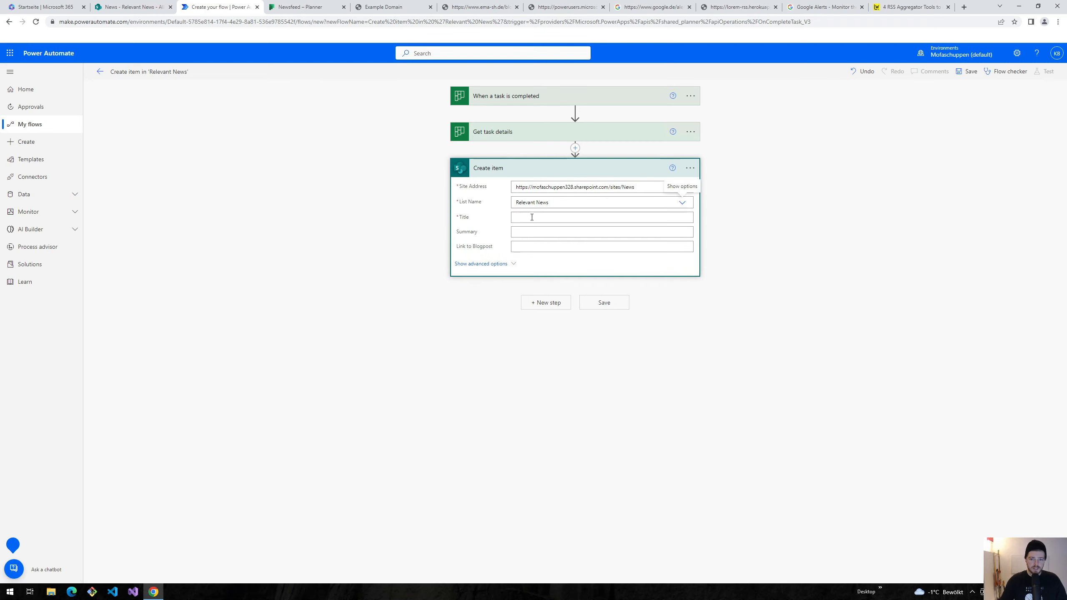
Step: Fill the Create item fields with dynamic content: Title with Title, Summary with Description, and Link to Blogpost with References Resource link
{"action": "left_click", "coordinate": [533, 217]}
{"action": "left_click", "coordinate": [750, 281]}
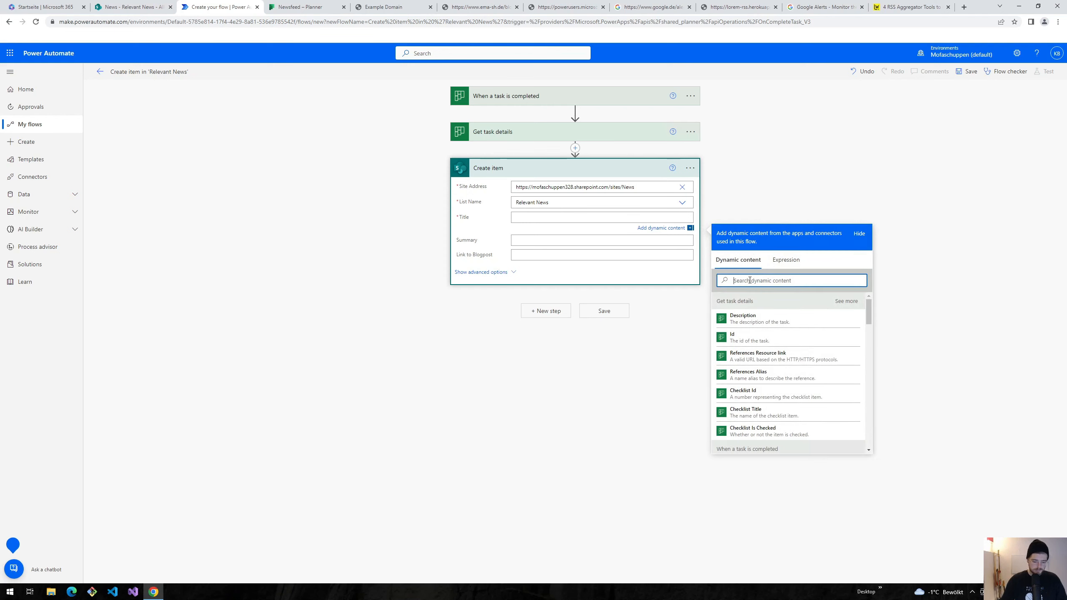
{"action": "type", "text": "tit"}
{"action": "left_click", "coordinate": [751, 355]}
{"action": "left_click", "coordinate": [600, 241]}
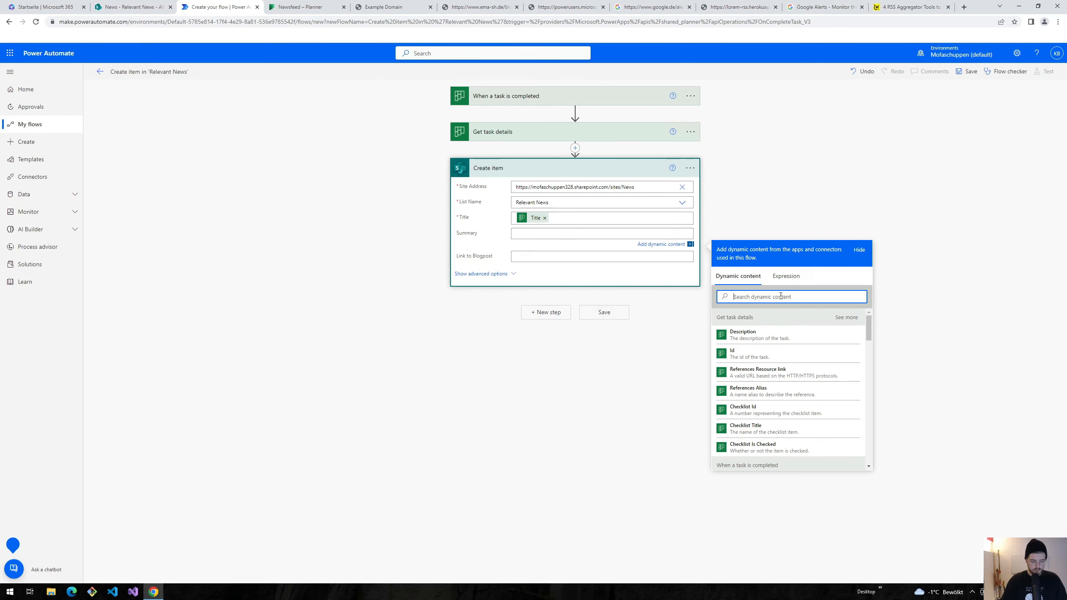
{"action": "left_click", "coordinate": [780, 296]}
{"action": "type", "text": "des"}
{"action": "left_click", "coordinate": [743, 333]}
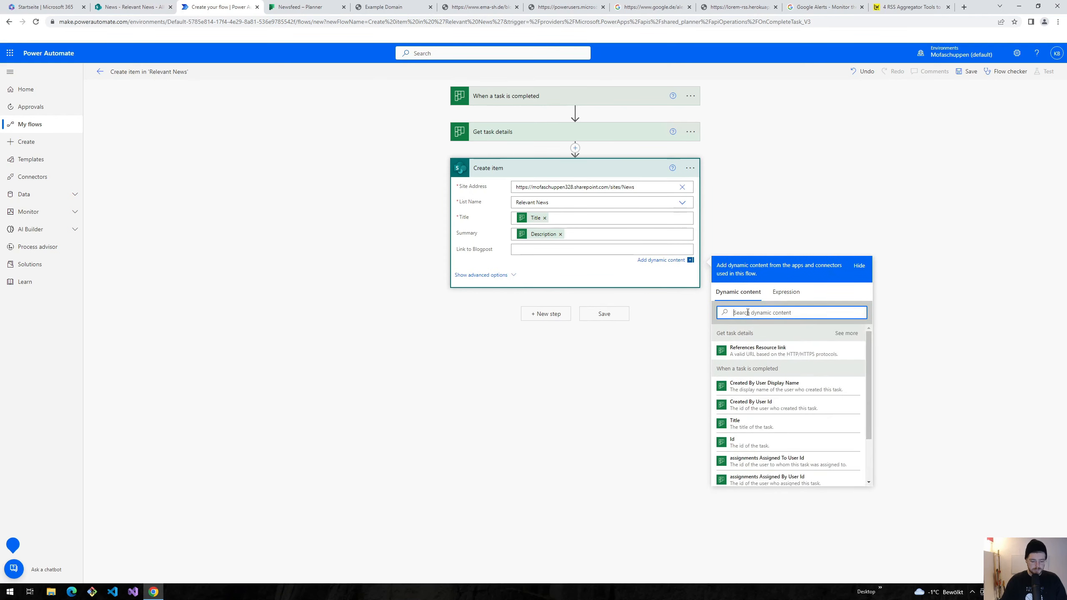
{"action": "left_click", "coordinate": [757, 350]}
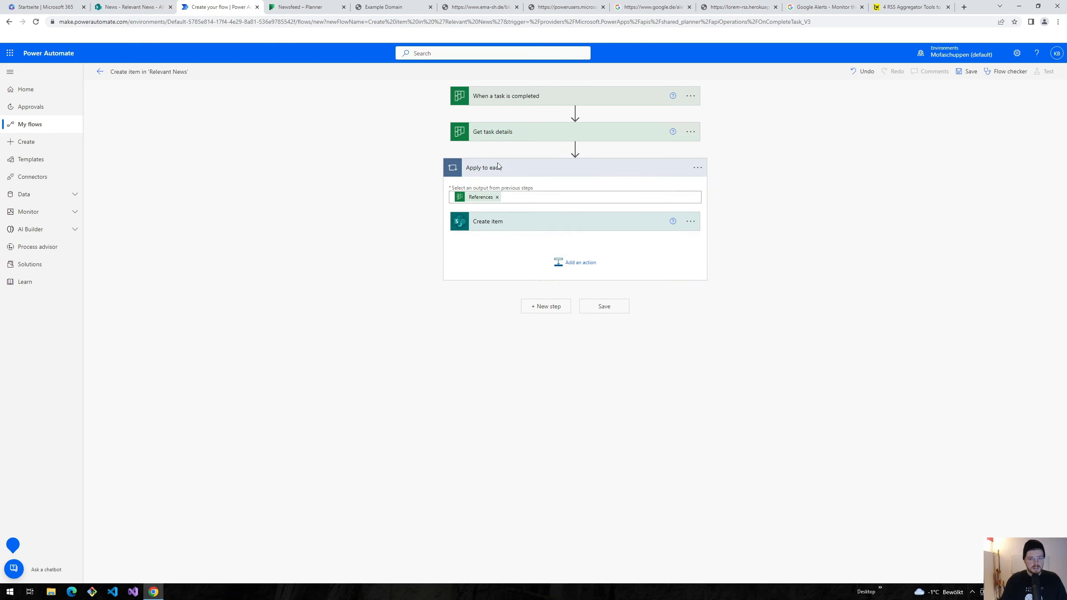
Step: Inspect the attachment of the task "Lorem ipsum 2022-12-16T14:41:40Z" in Planner and return to the flow in Power Automate
{"action": "left_click", "coordinate": [301, 13]}
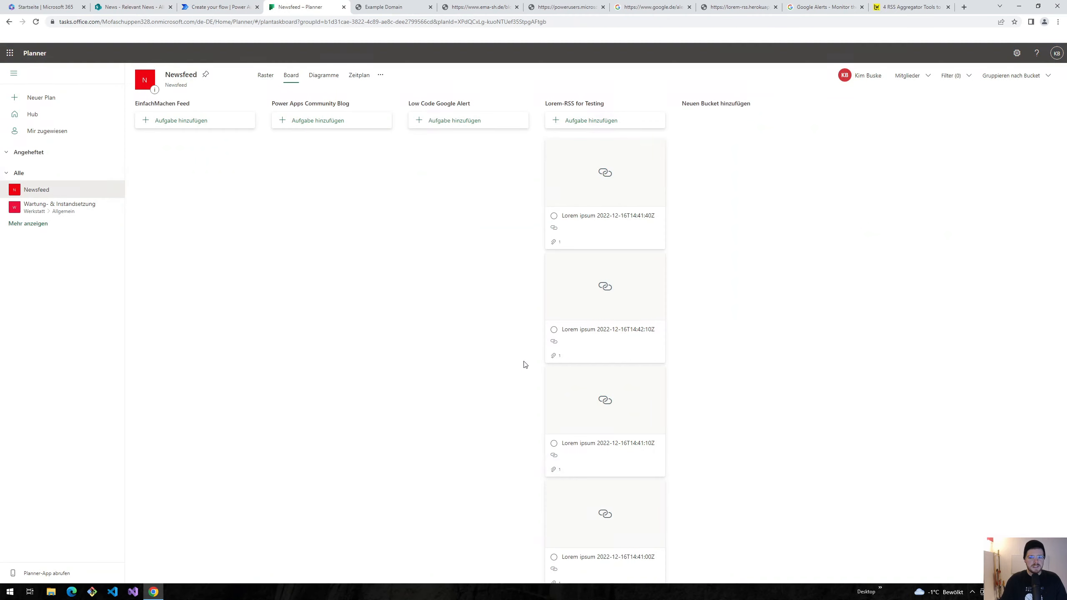
{"action": "left_click", "coordinate": [616, 217]}
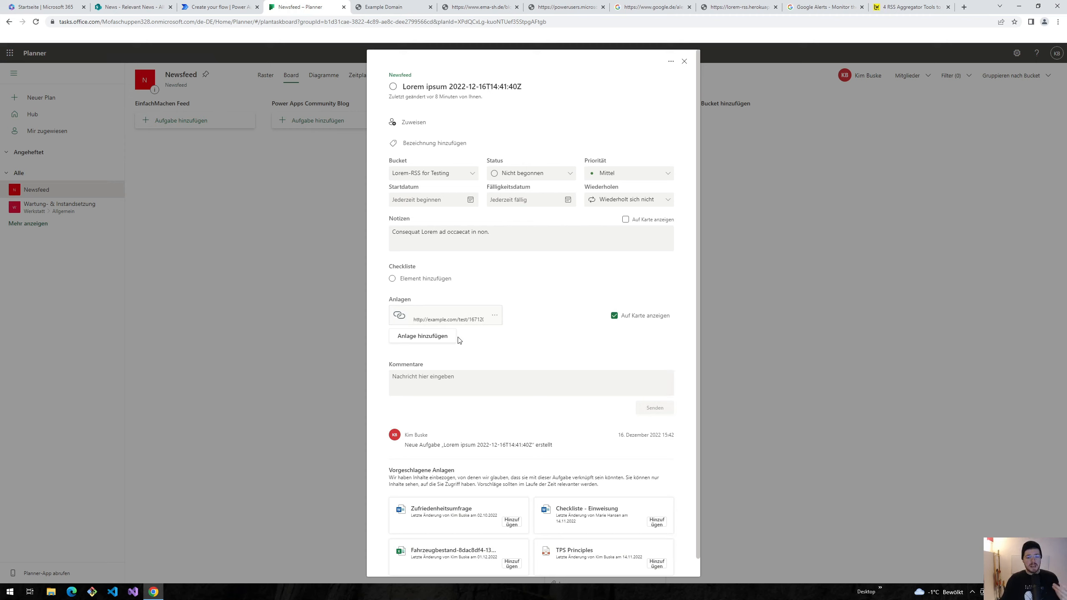
{"action": "left_click", "coordinate": [219, 7]}
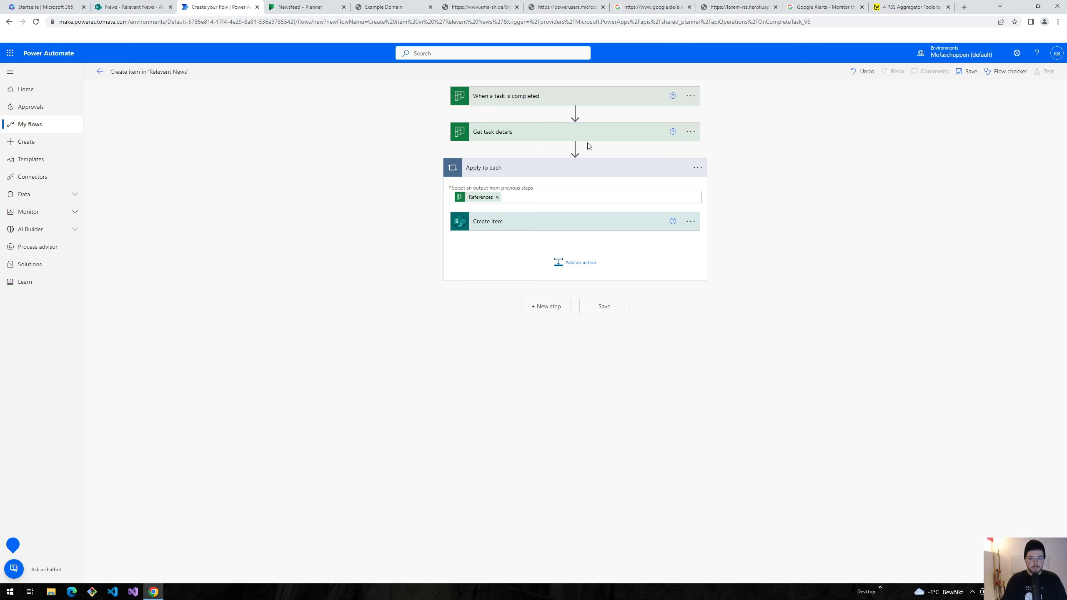
Step: Review the Create item fields inside the Apply to each loop, save the flow and return to its details page
{"action": "left_click", "coordinate": [576, 148]}
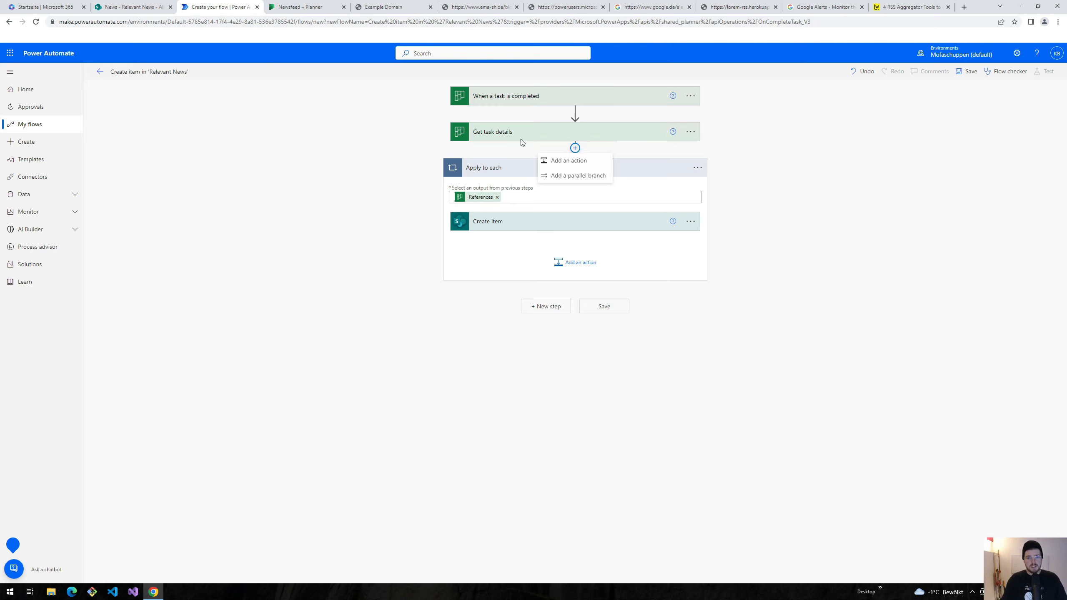
{"action": "left_click", "coordinate": [398, 179]}
{"action": "left_click", "coordinate": [511, 226]}
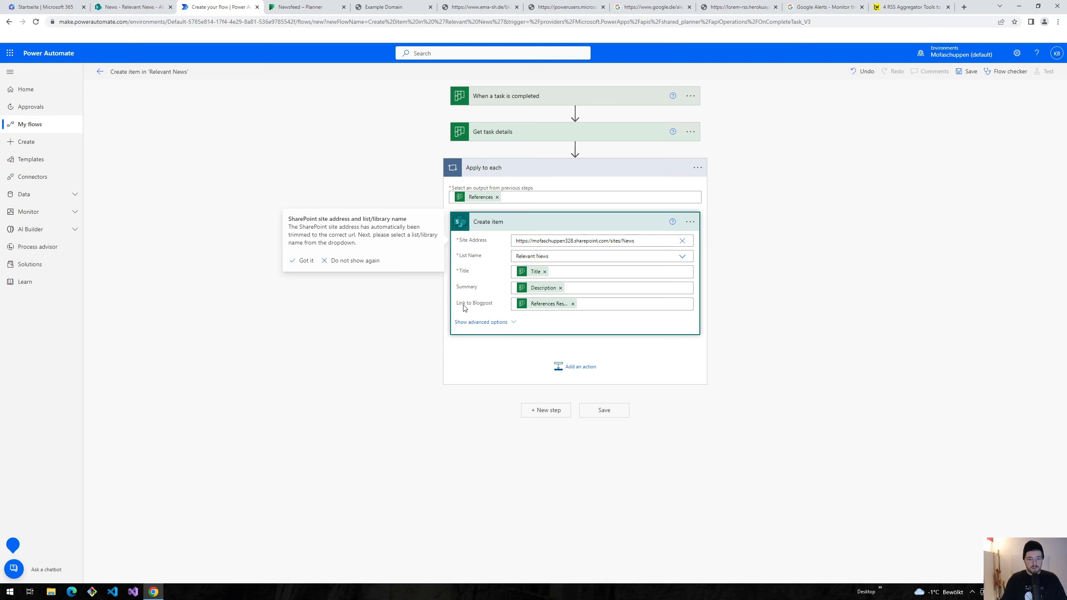
{"action": "left_click", "coordinate": [549, 226]}
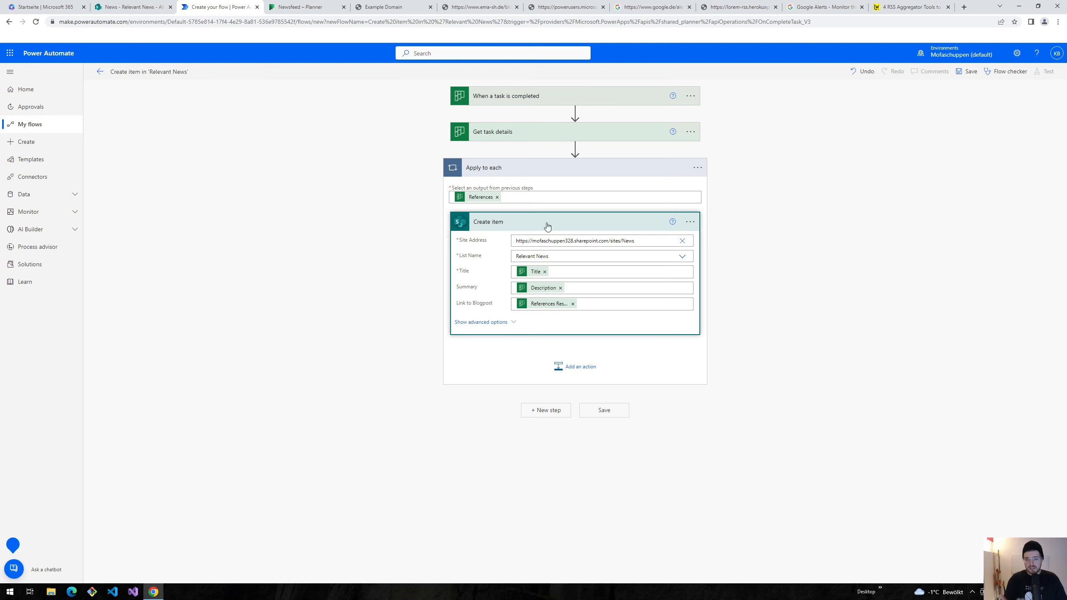
{"action": "left_click", "coordinate": [514, 166]}
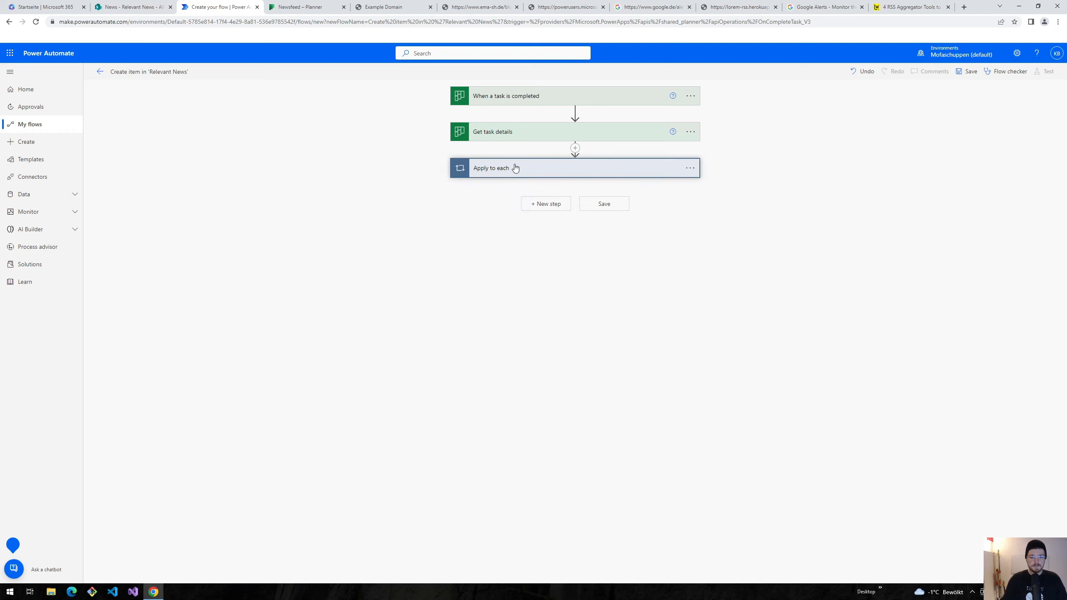
{"action": "left_click", "coordinate": [513, 167]}
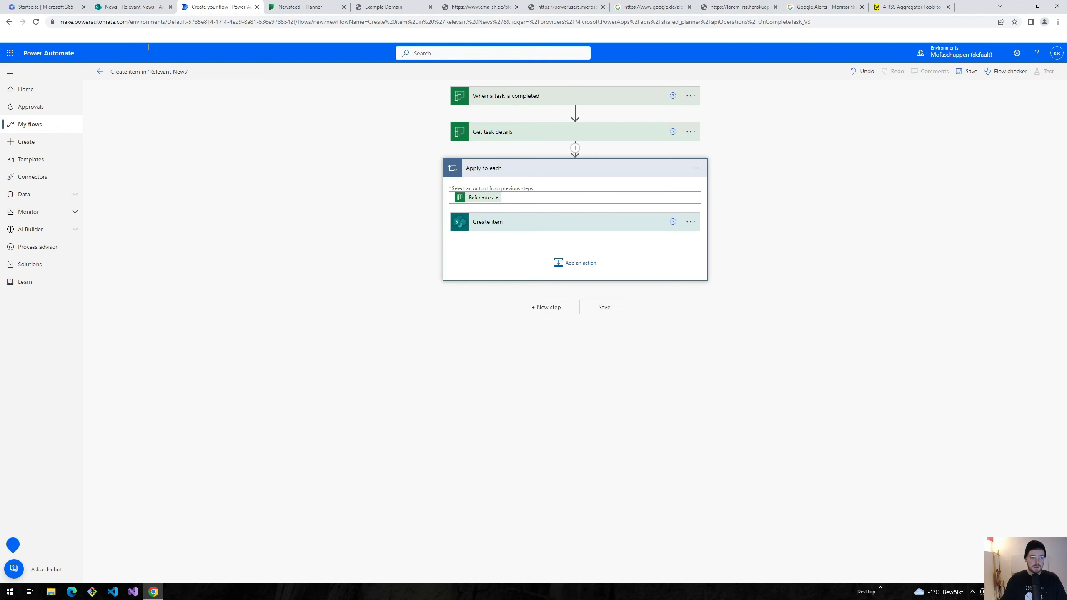
{"action": "left_click", "coordinate": [100, 73]}
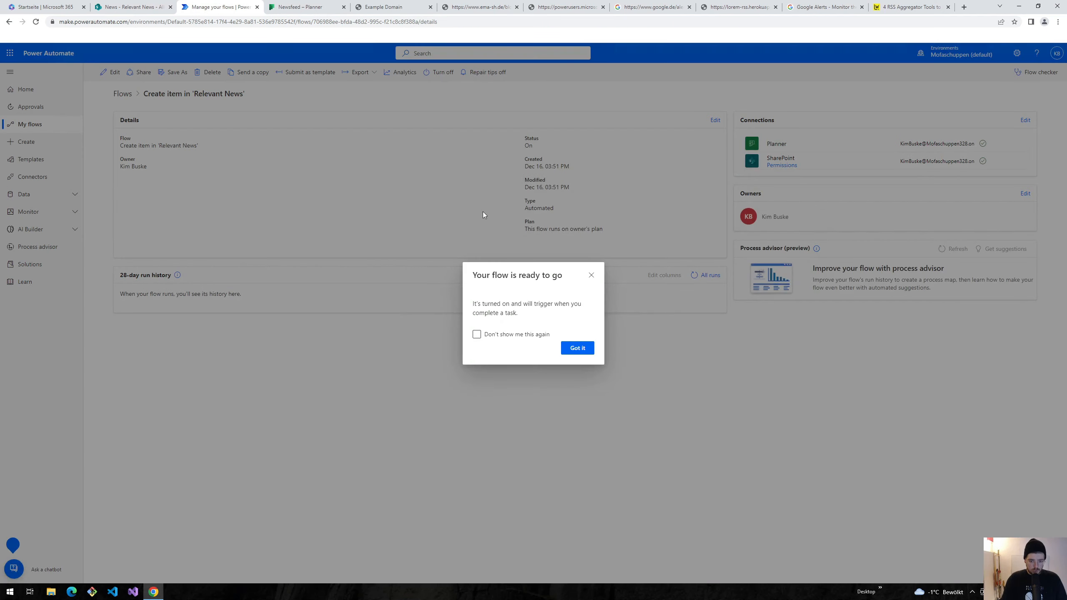
Step: Switch to Planner and show the notes instead of the attachment on the card of the task "Lorem ipsum 2022-12-16T14:41:40Z"
{"action": "key", "text": "ctrl+Tab"}
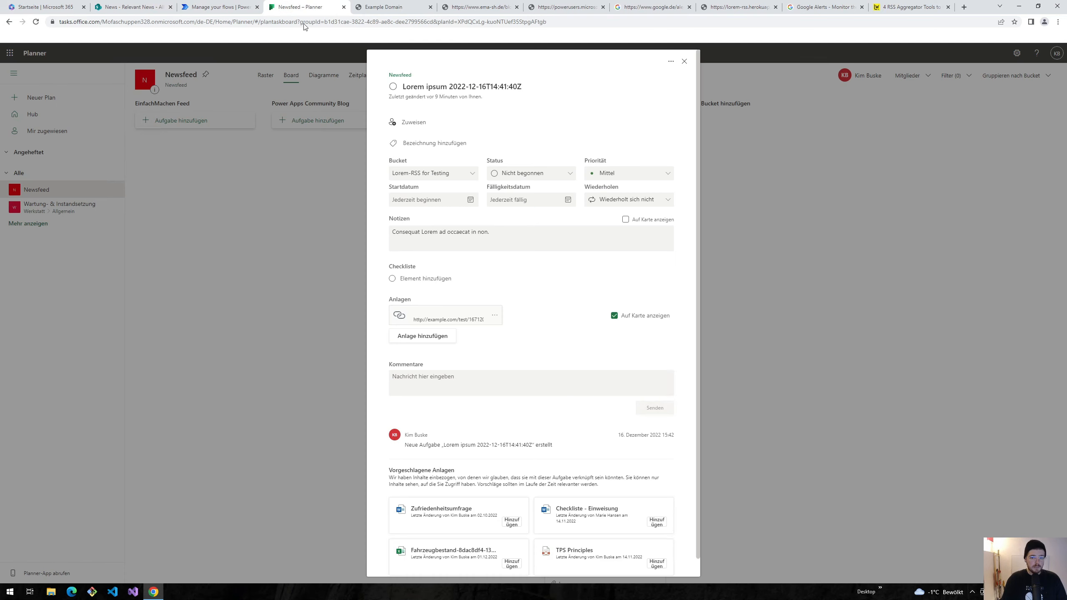
{"action": "left_click", "coordinate": [684, 63]}
{"action": "left_click", "coordinate": [591, 219]}
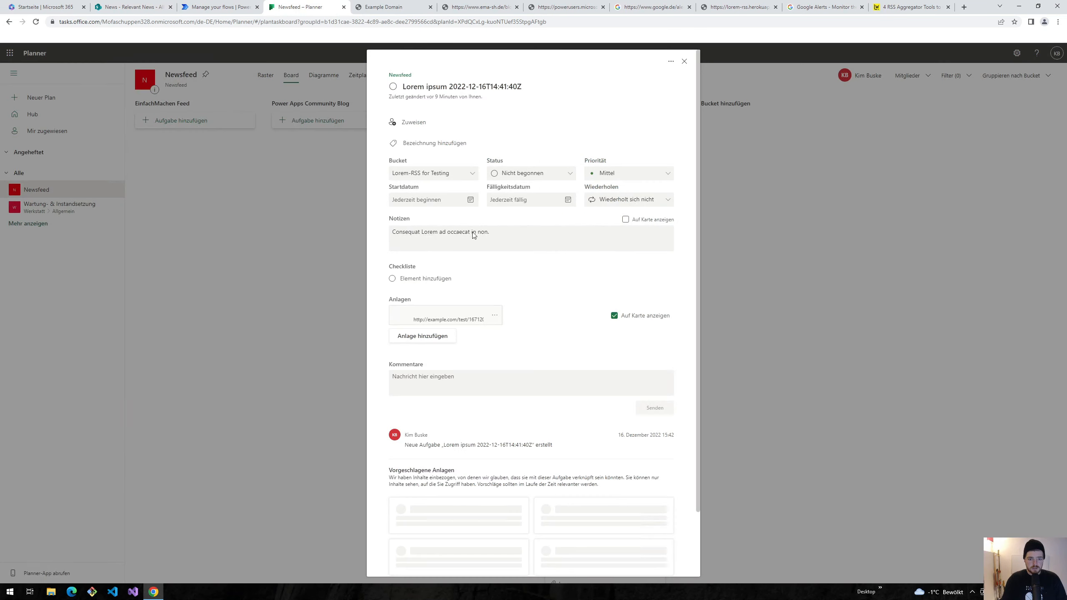
{"action": "triple_click", "coordinate": [425, 238]}
{"action": "left_click", "coordinate": [586, 227]}
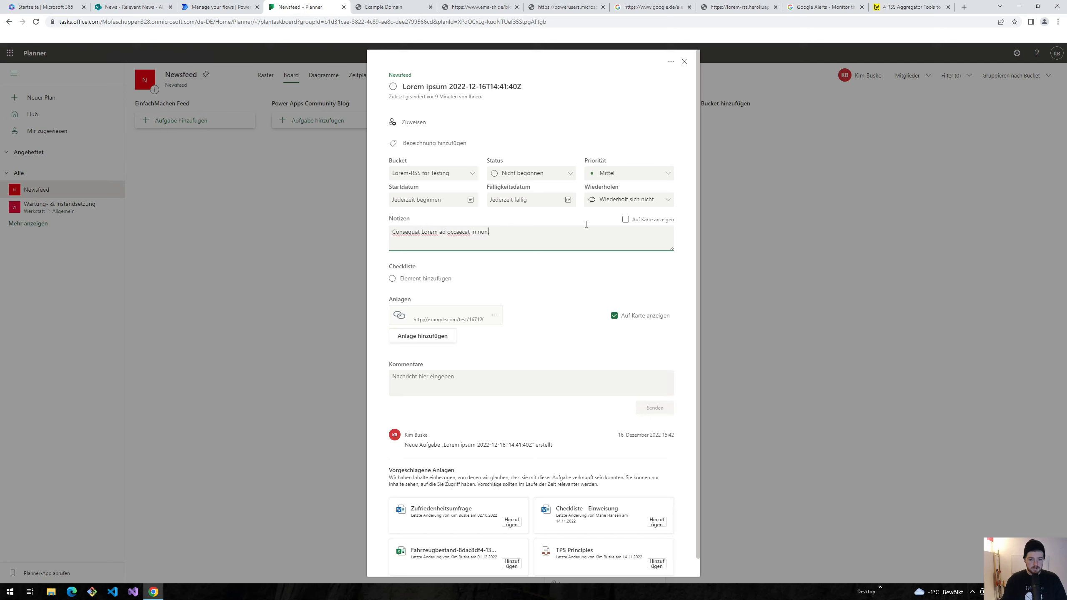
{"action": "left_click", "coordinate": [626, 219]}
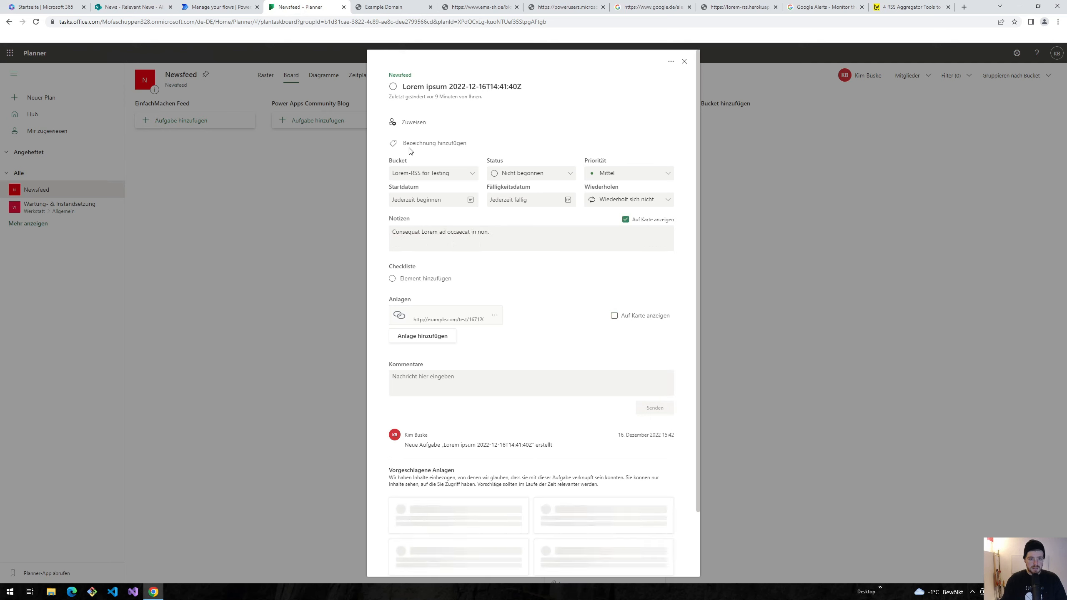
{"action": "left_click", "coordinate": [414, 87]}
{"action": "left_click", "coordinate": [490, 86]}
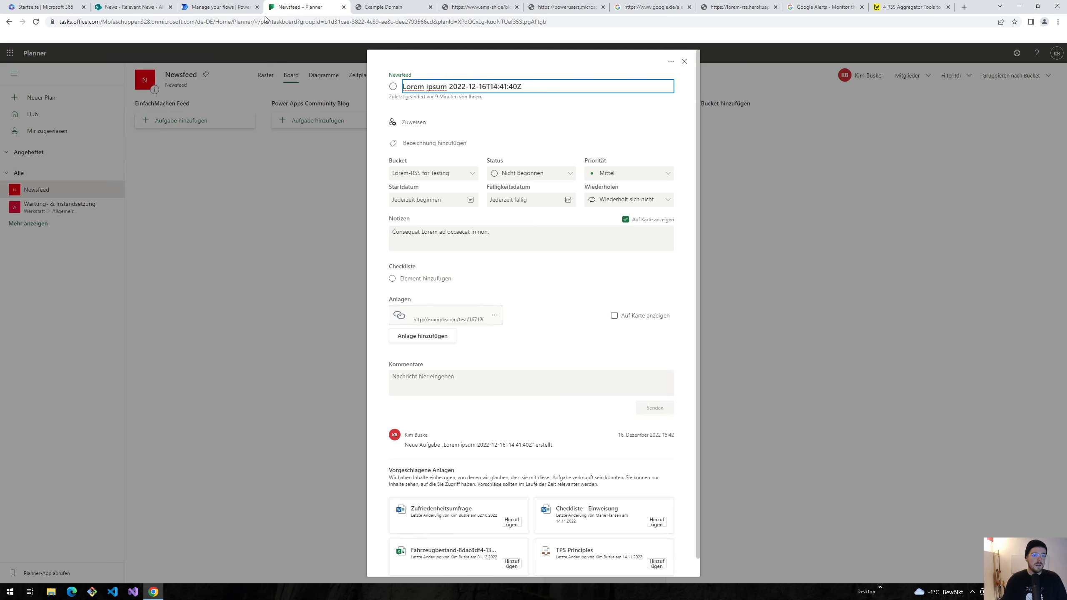
{"action": "left_click", "coordinate": [684, 61]}
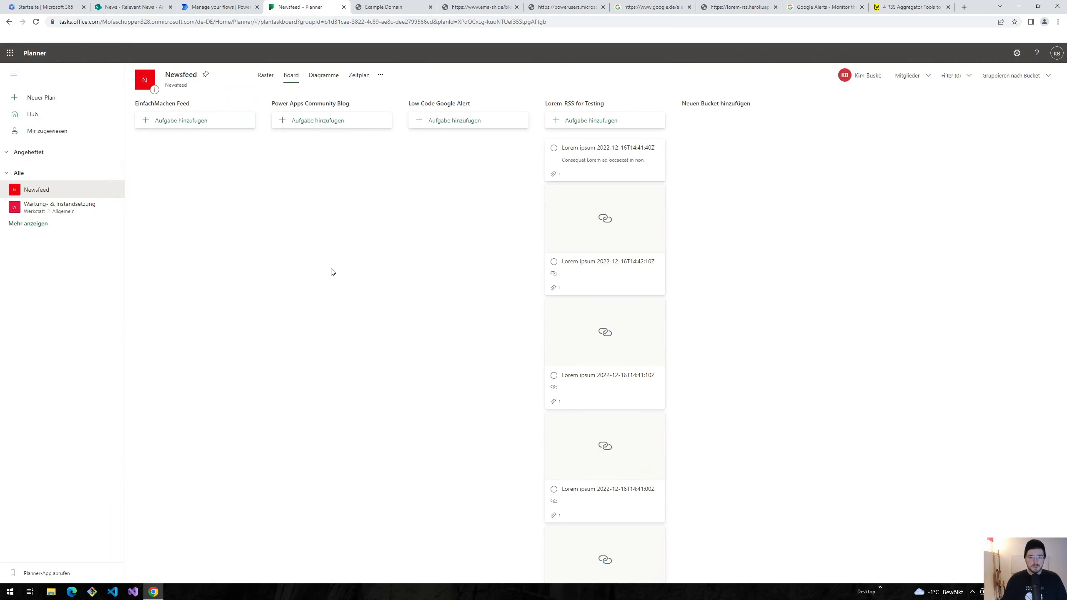
Step: Mark the first few tasks in the "Lorem-RSS for Testing" bucket as completed, starting with "Lorem ipsum 2022-12-16T14:41:40Z"
{"action": "left_click", "coordinate": [553, 148]}
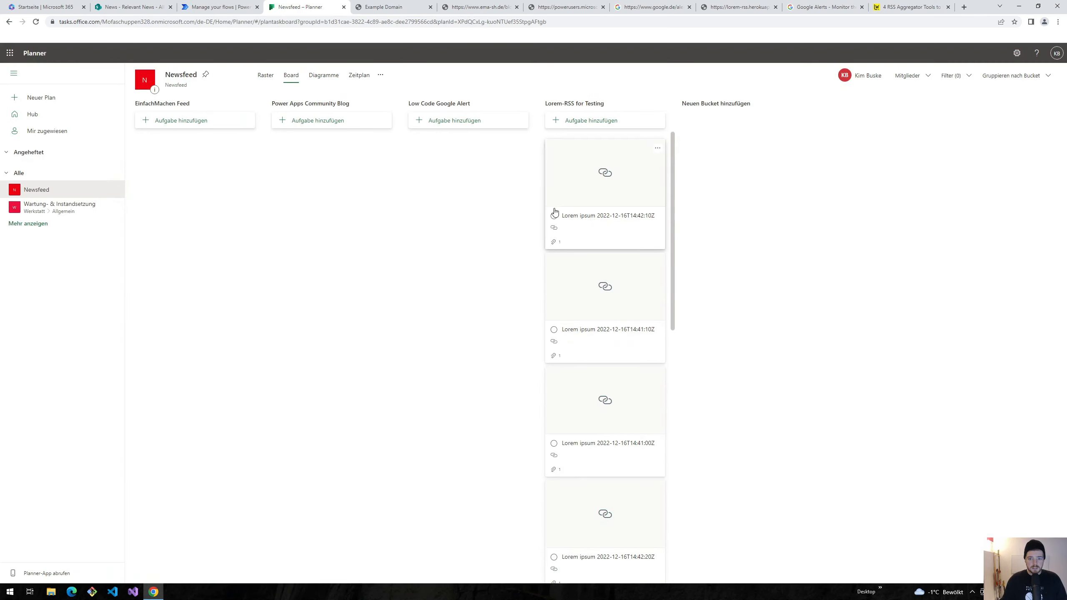
{"action": "left_click", "coordinate": [554, 216]}
{"action": "left_click", "coordinate": [553, 216]}
Step: Switch to Power Automate and refresh the run history of the "Create item in 'Relevant News'" flow
{"action": "key", "text": "ctrl+shift+Tab"}
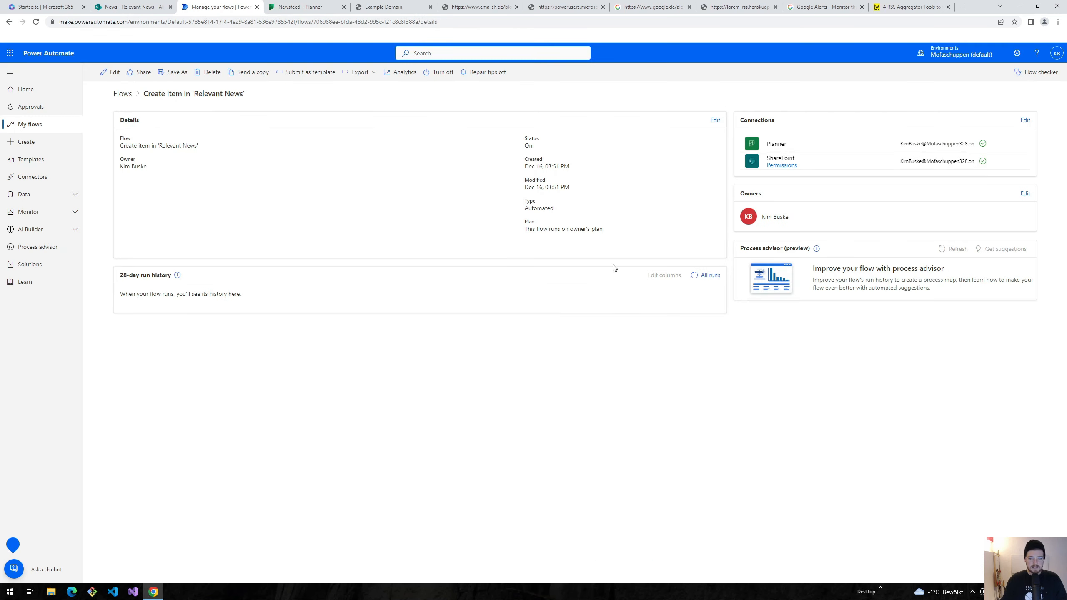
{"action": "left_click", "coordinate": [695, 277]}
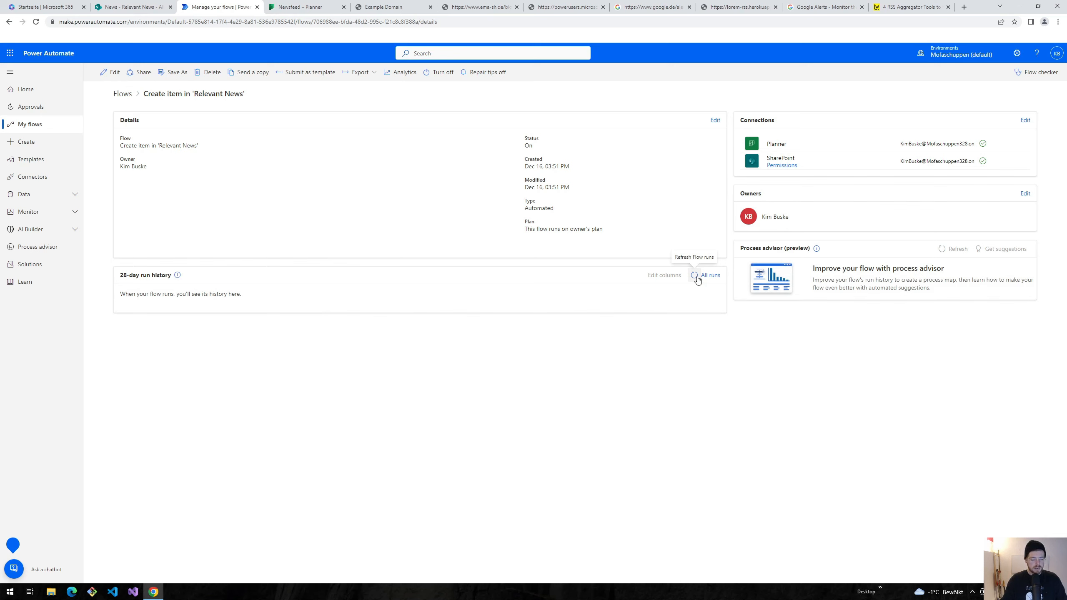
{"action": "left_click", "coordinate": [695, 276]}
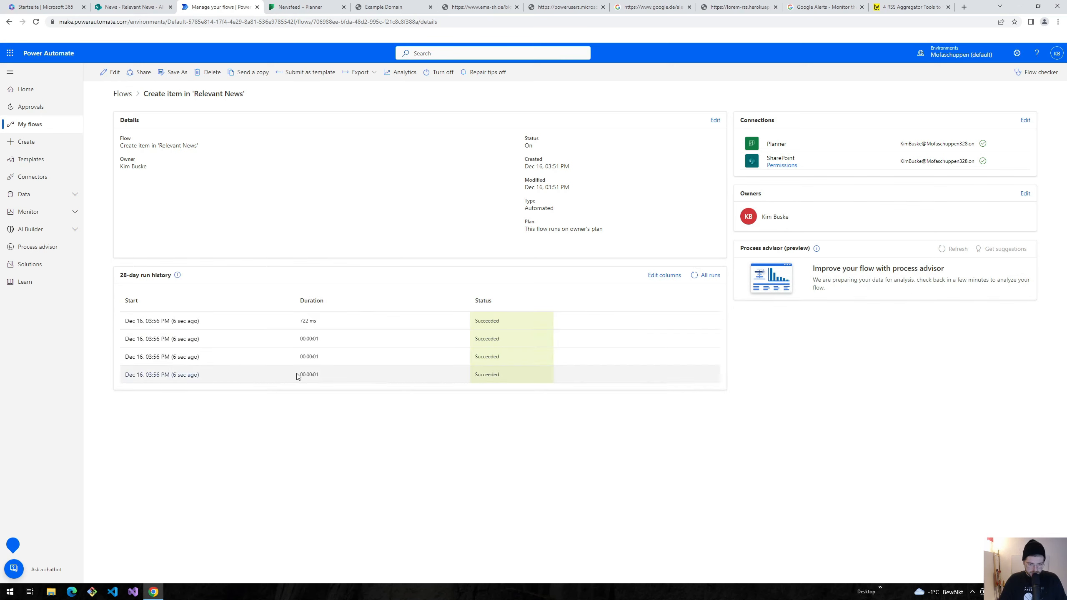